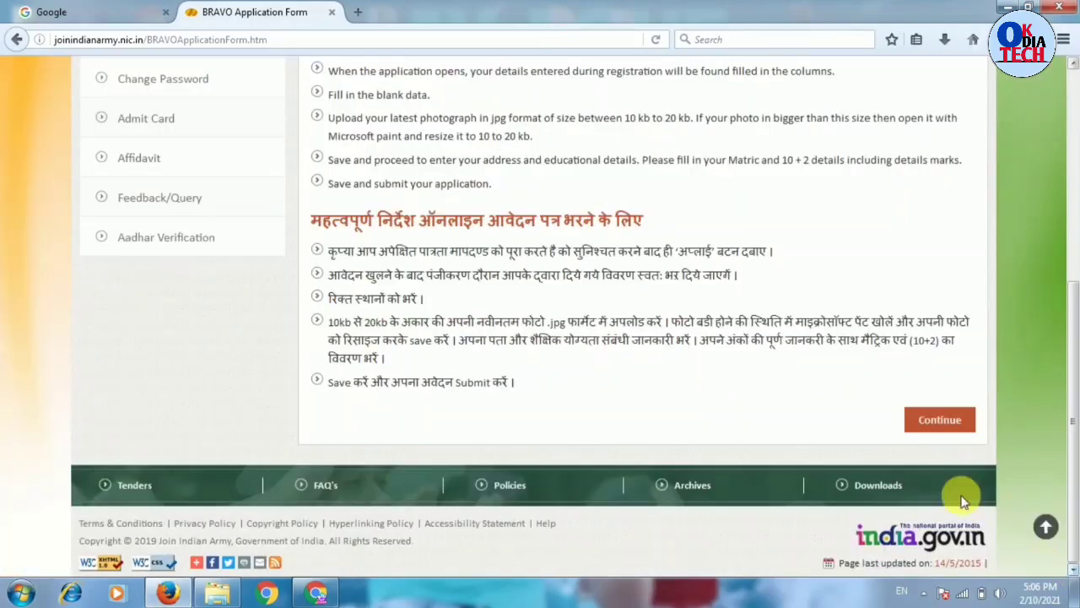
# - Scroll to the bottom of the instructions page and continue to the BRAVO application form
pyautogui.moveTo(1077, 338); pyautogui.dragTo(1076, 246)
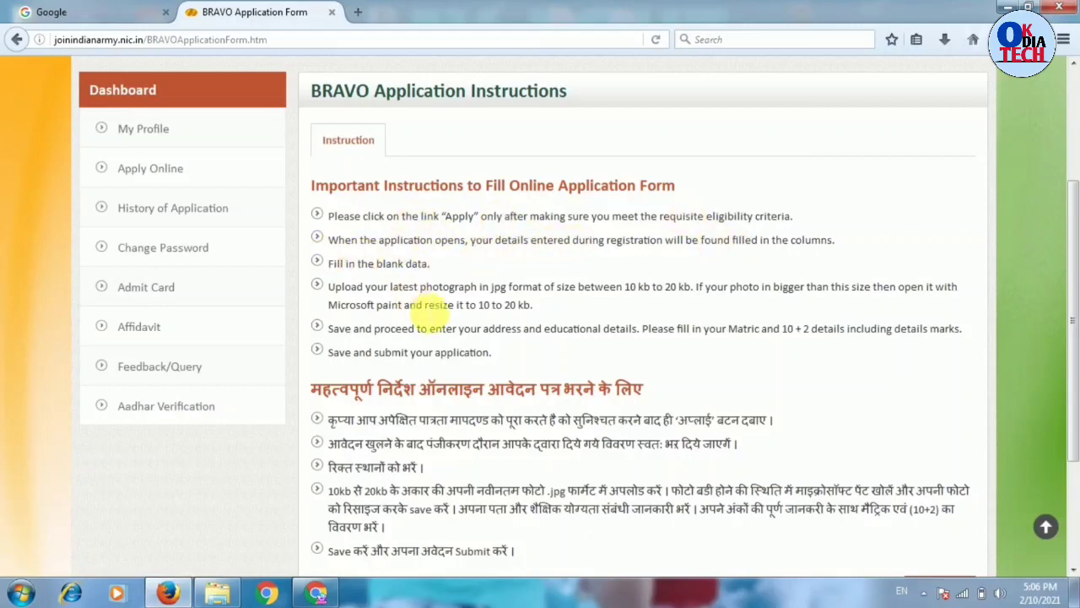
pyautogui.click(1073, 571)
pyautogui.scroll(-3, 1073, 572)
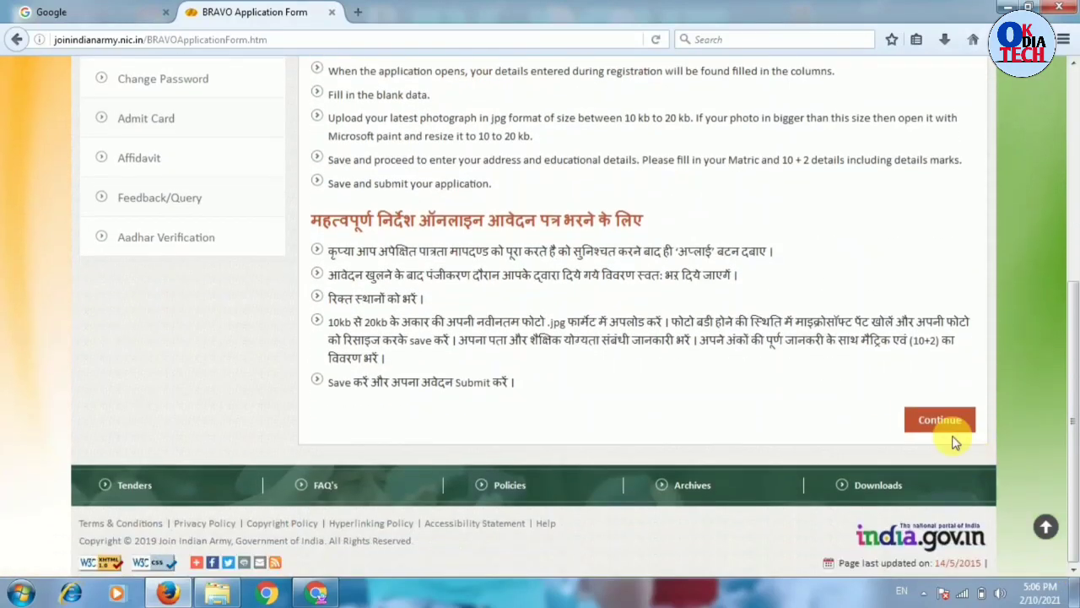
pyautogui.click(940, 421)
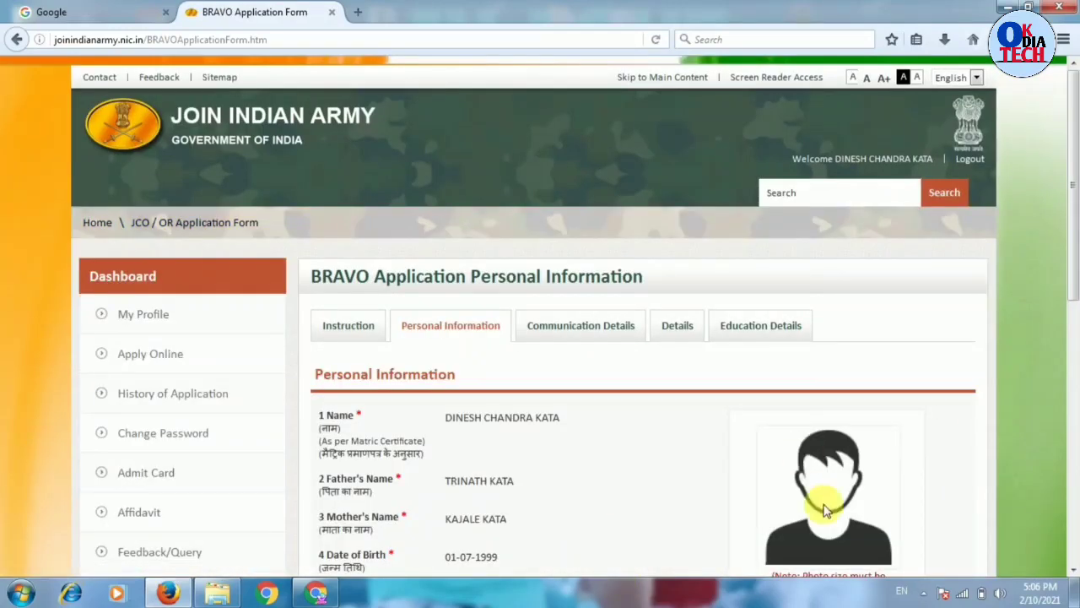
# - Review the prefilled Personal Information fields, then bring up the photo folder in Explorer
pyautogui.scroll(-5, 825, 511)
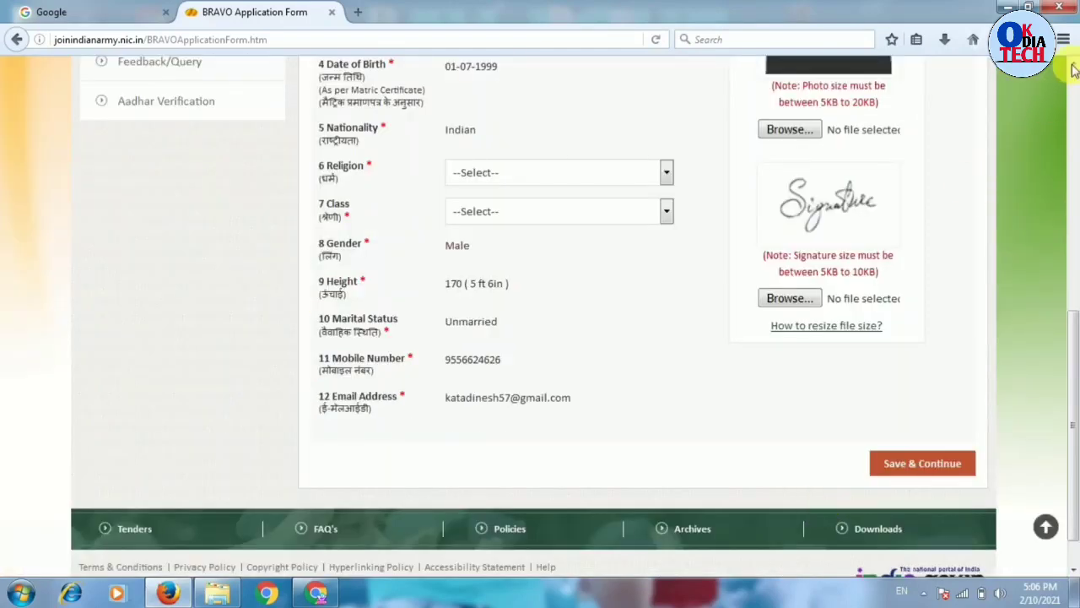
pyautogui.scroll(3, 1074, 69)
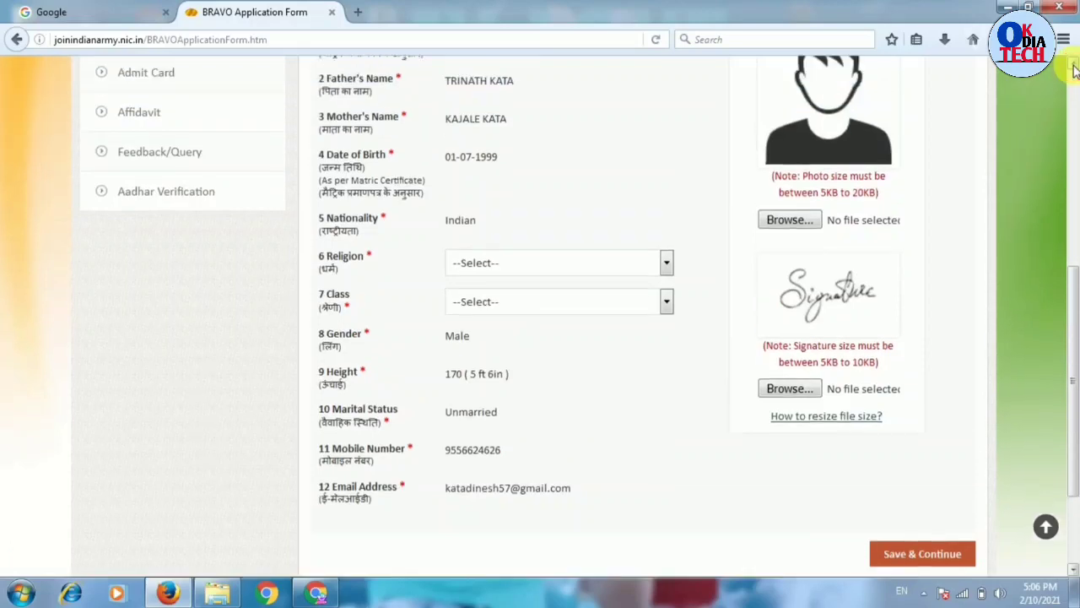
pyautogui.scroll(1, 1074, 69)
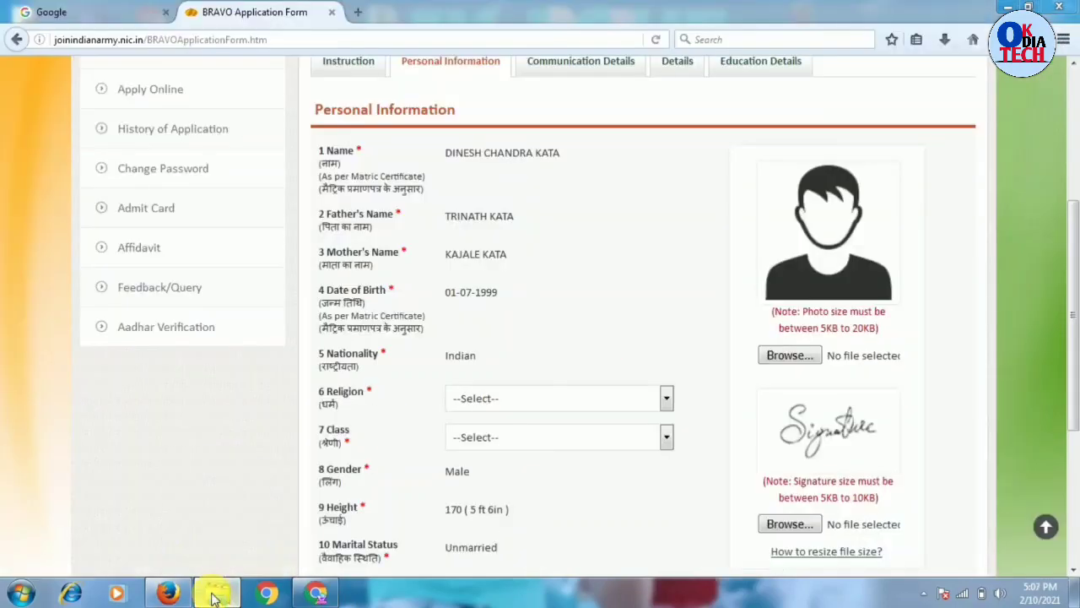
pyautogui.click(215, 591)
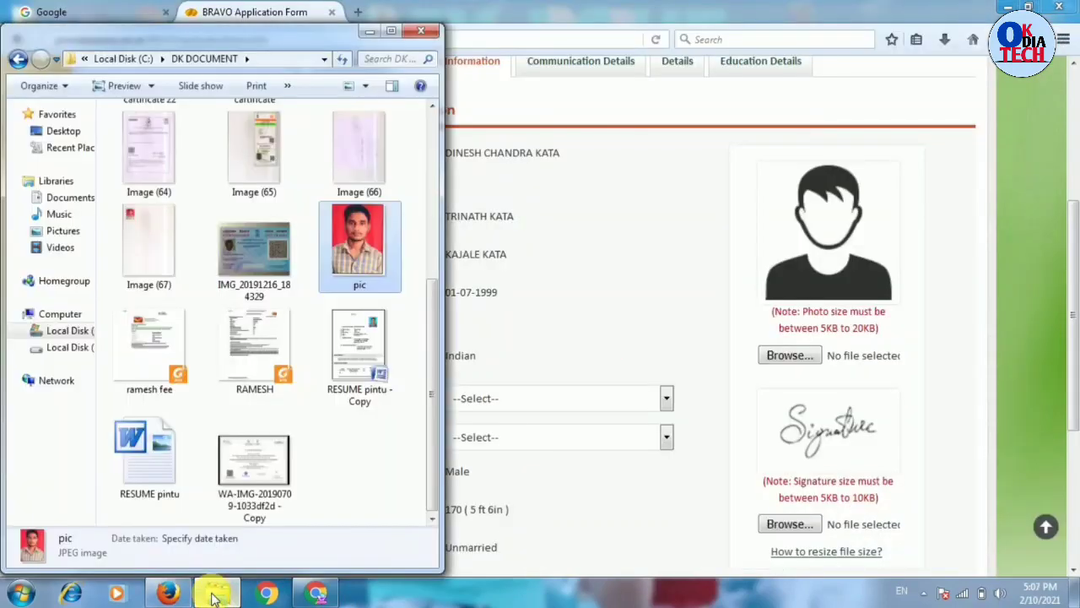
# - Check the pic photo's properties, finding it 34.9 KB, above the 20KB limit
pyautogui.rightClick(353, 248)
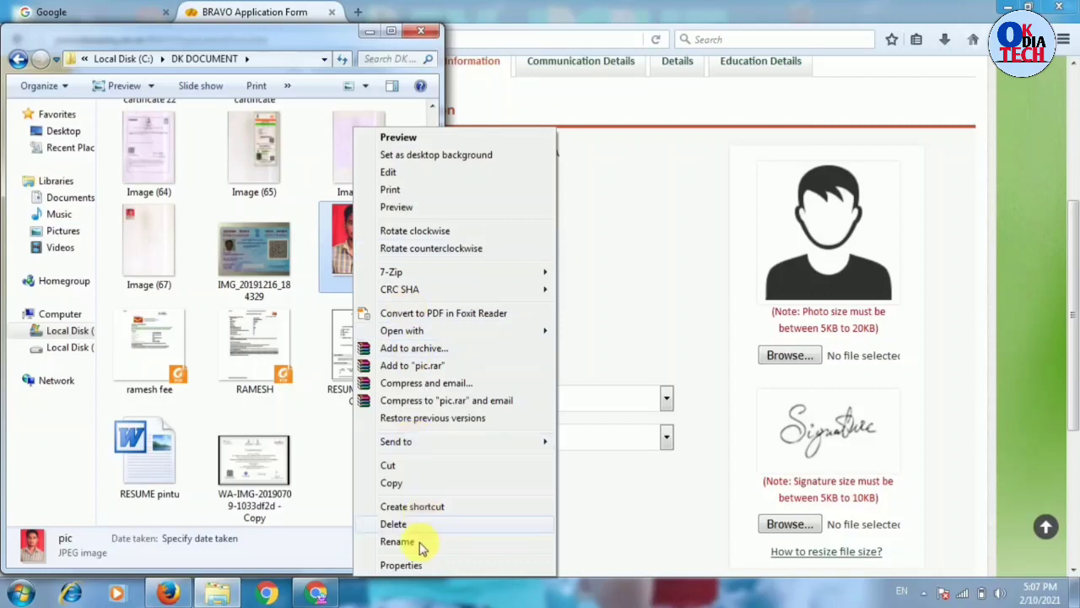
pyautogui.click(401, 565)
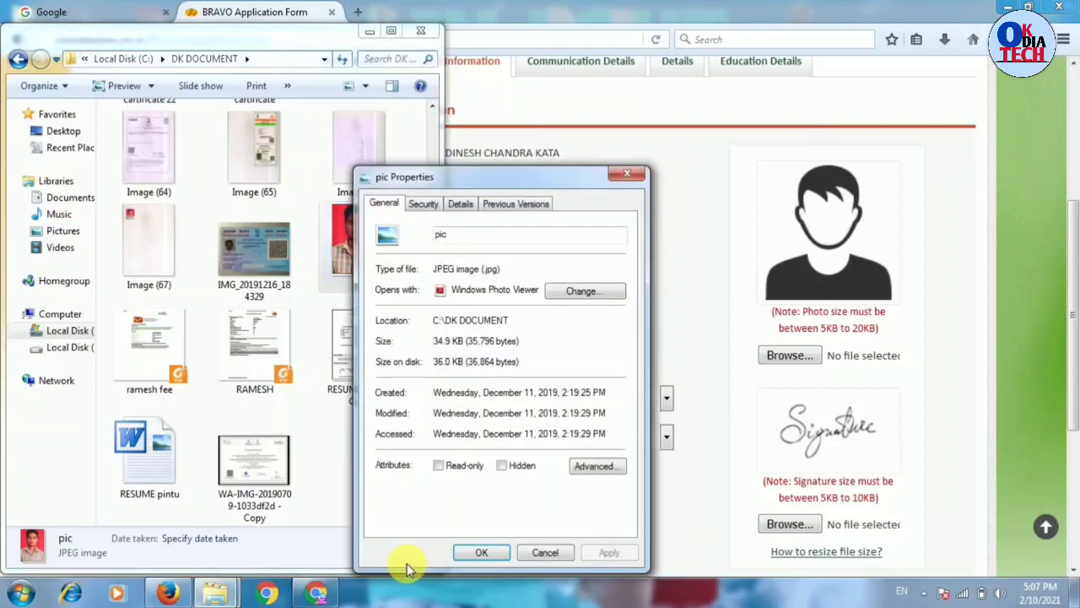
pyautogui.click(626, 173)
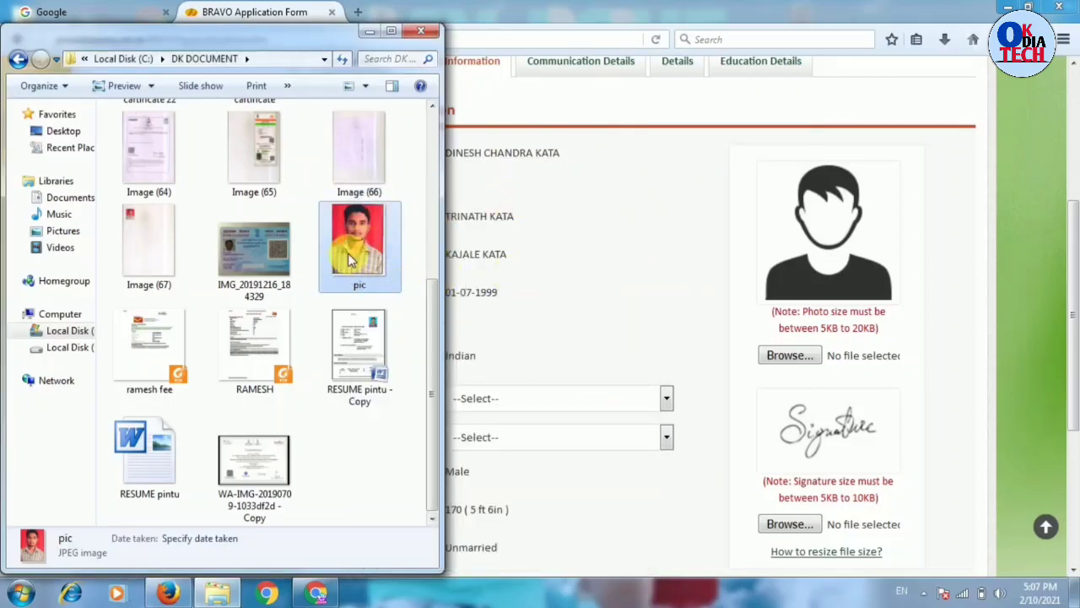
pyautogui.rightClick(352, 261)
pyautogui.moveTo(426, 443)
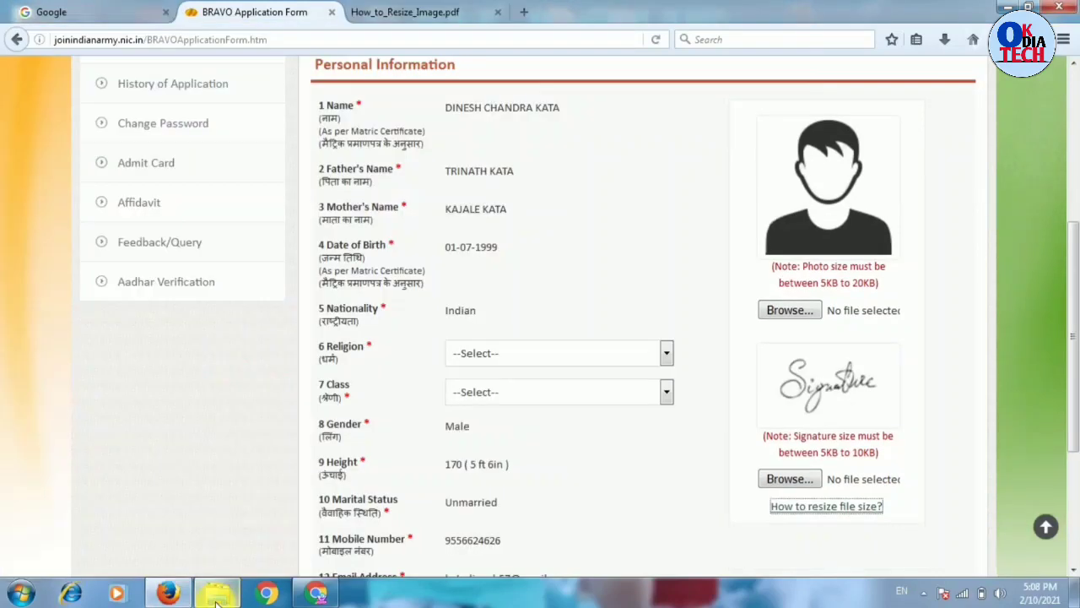
# - Open the pic photo from DK DOCUMENT in Paint
pyautogui.click(217, 593)
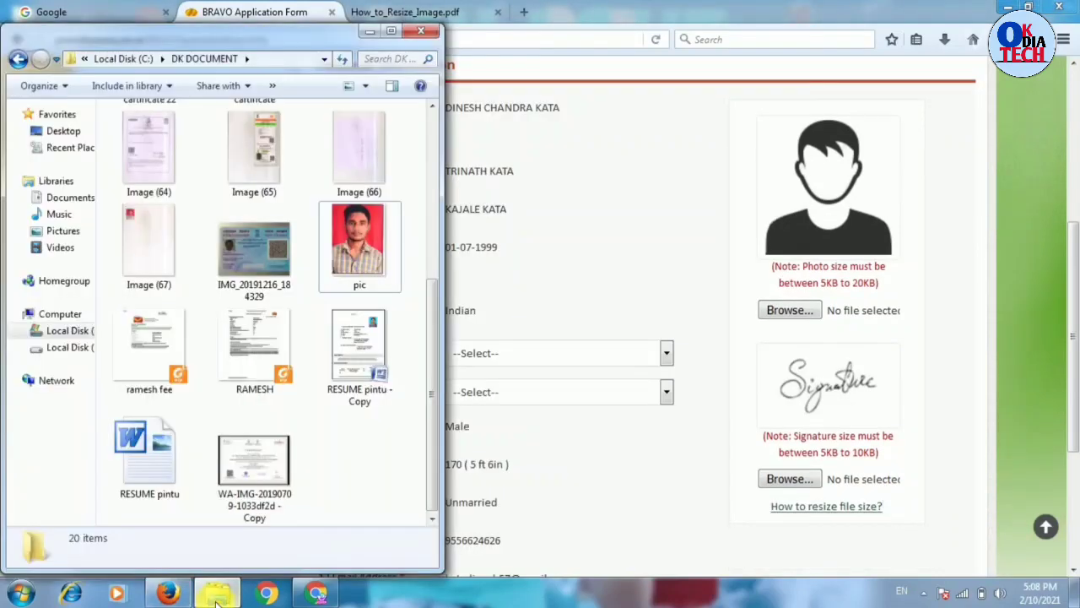
pyautogui.rightClick(355, 236)
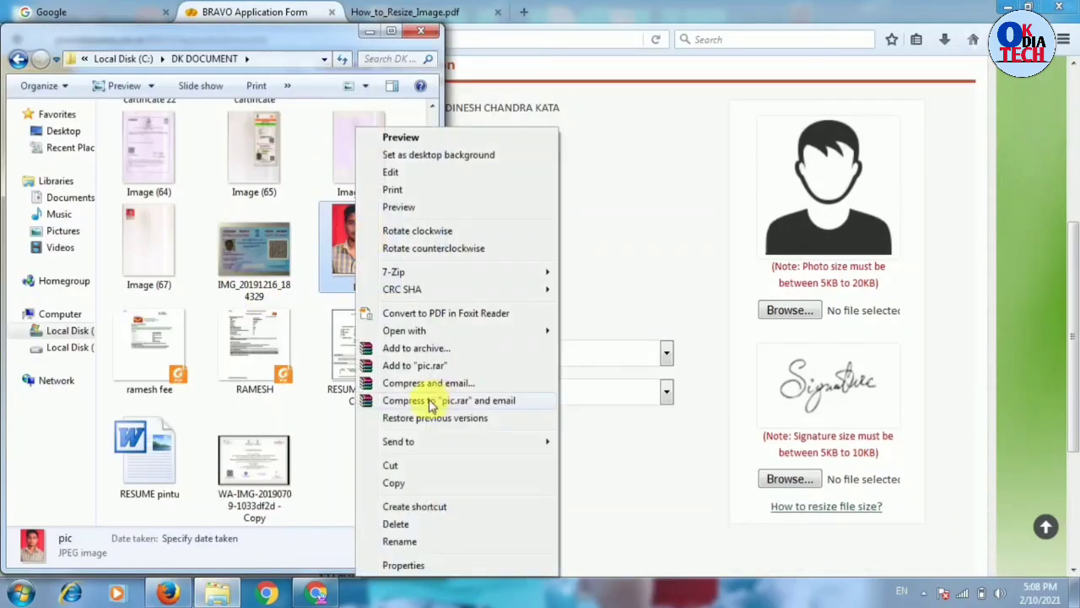
pyautogui.moveTo(414, 331)
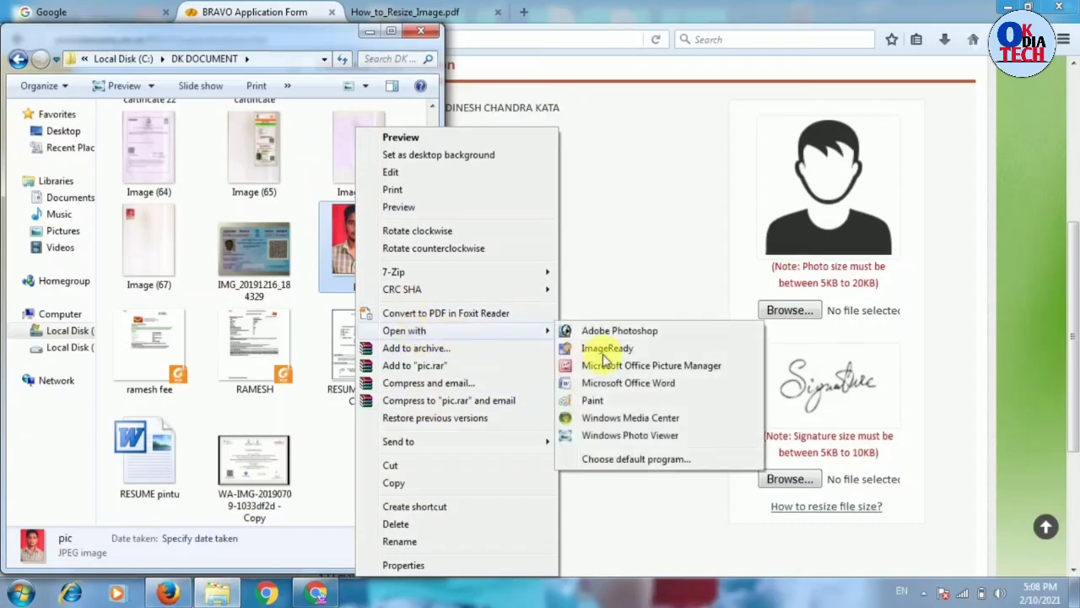
pyautogui.click(594, 401)
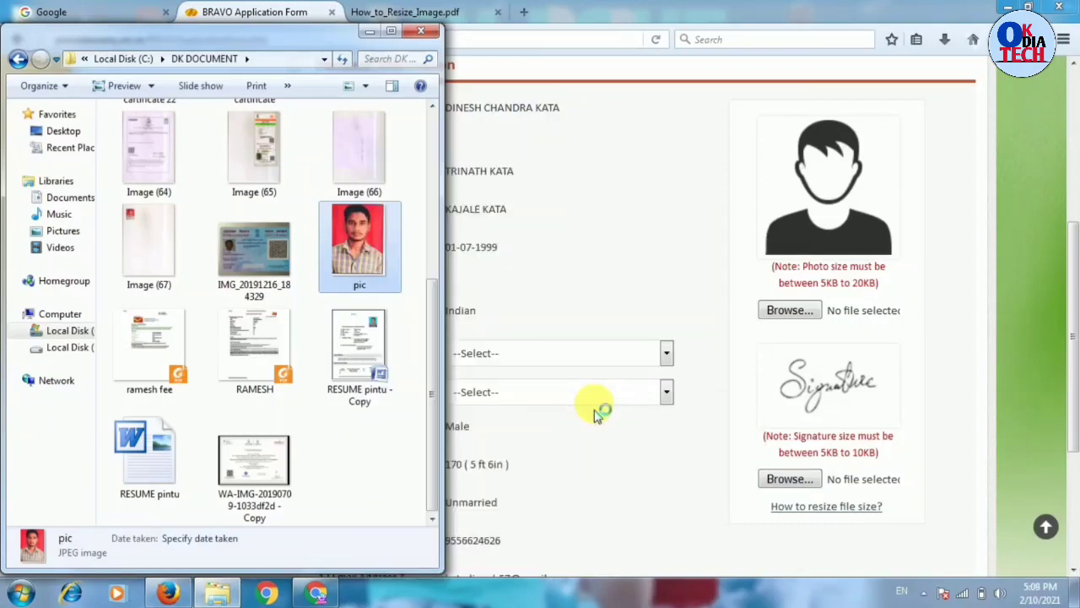
# - Set the form's Class field to KUMAONI
pyautogui.click(595, 393)
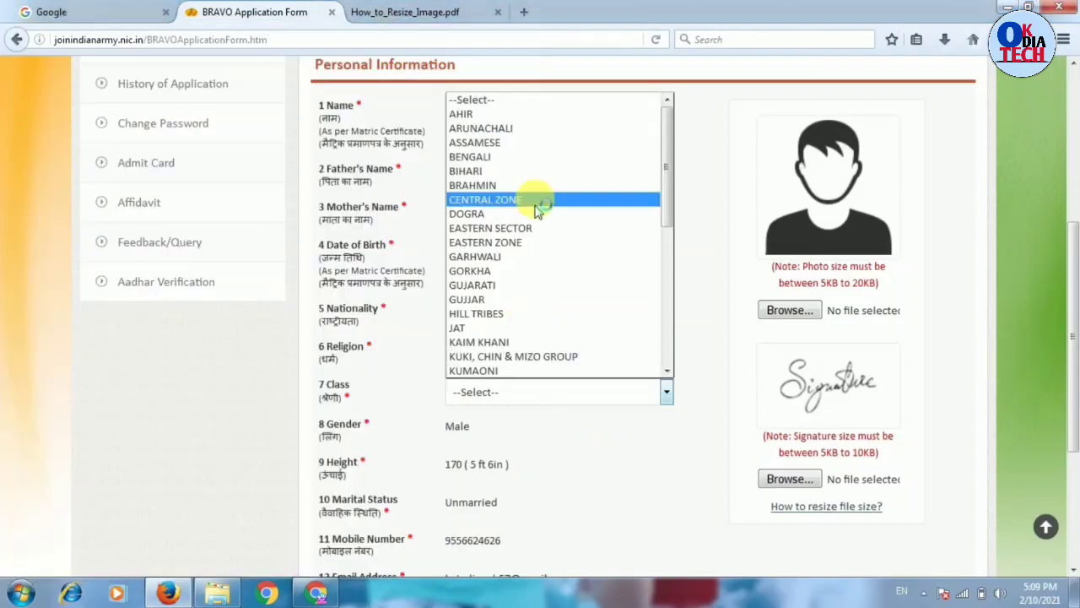
pyautogui.click(586, 377)
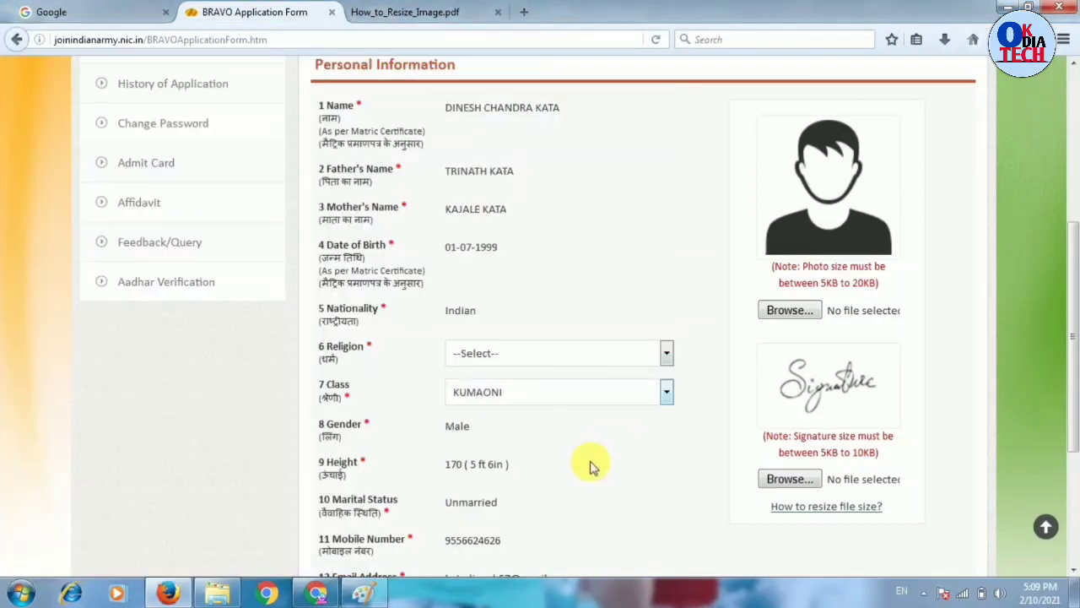
pyautogui.click(371, 595)
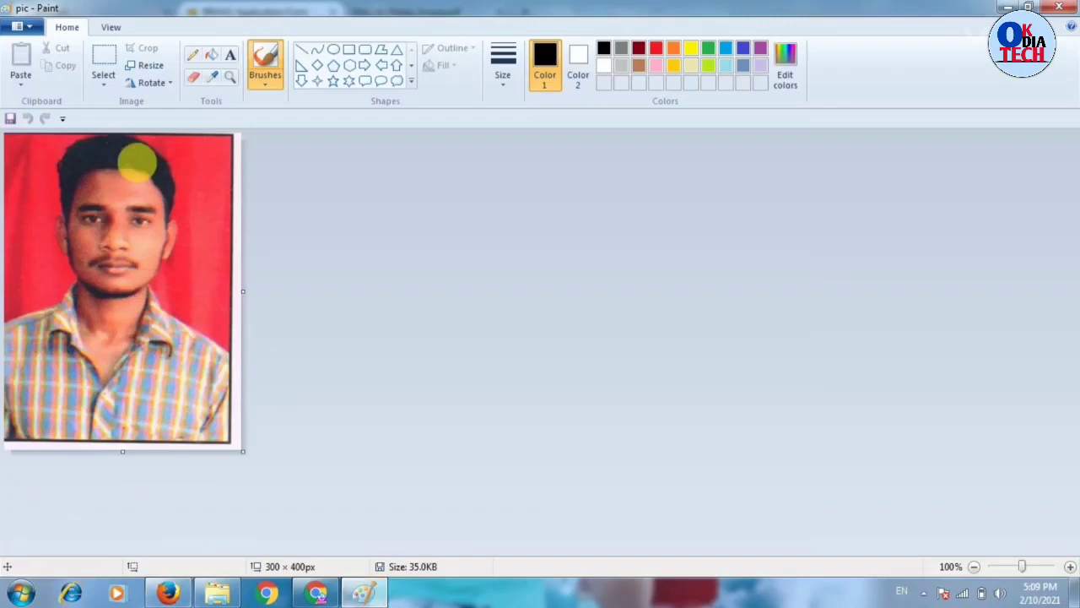
# - Resize the photo to 50 × 50 px without aspect ratio and save it as dasd
pyautogui.click(145, 66)
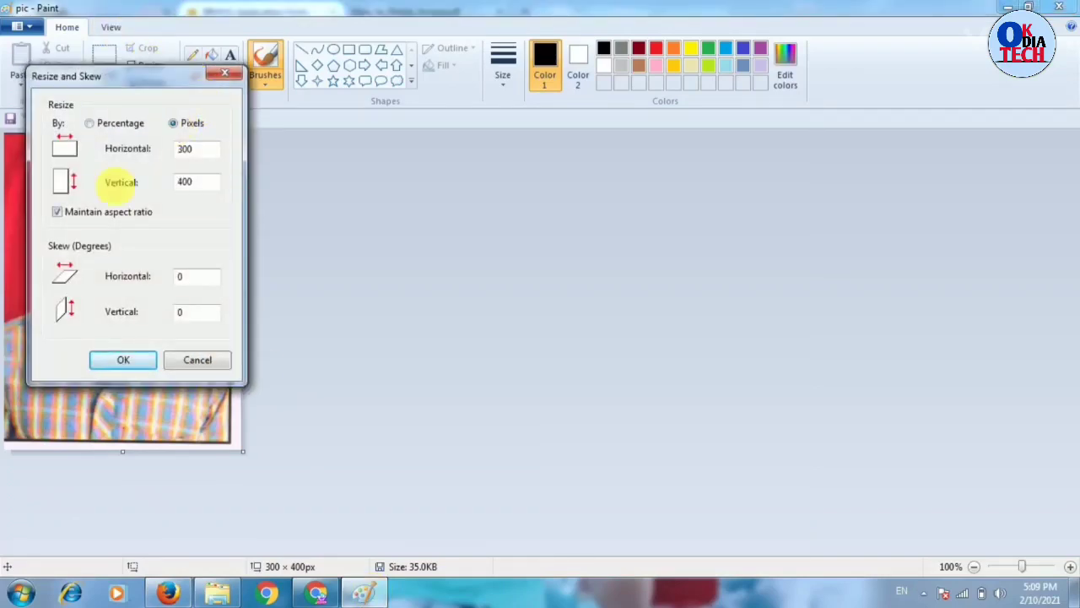
pyautogui.click(80, 215)
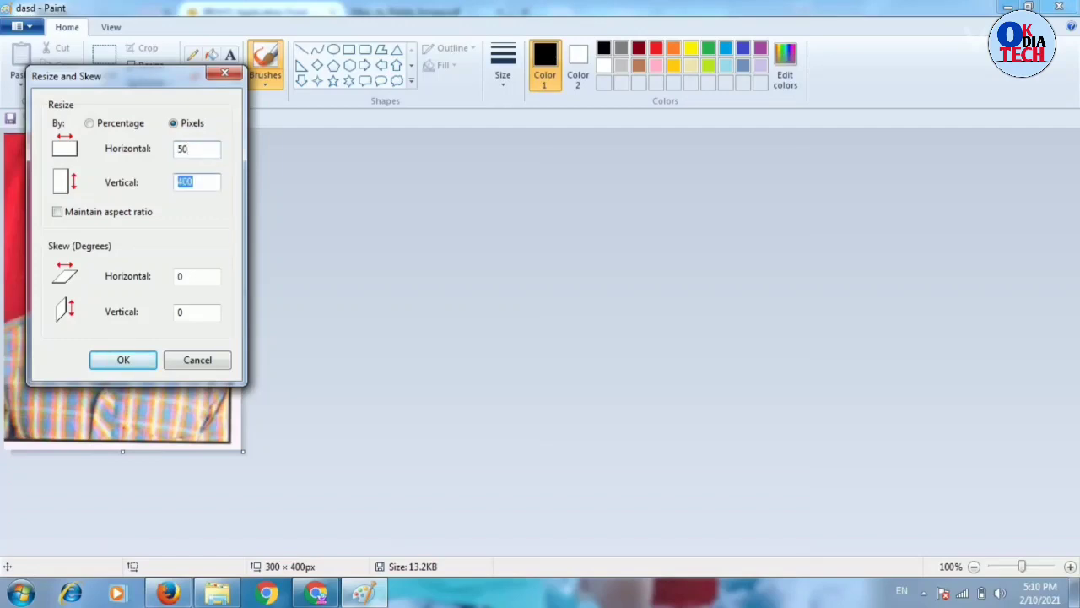
pyautogui.click(134, 364)
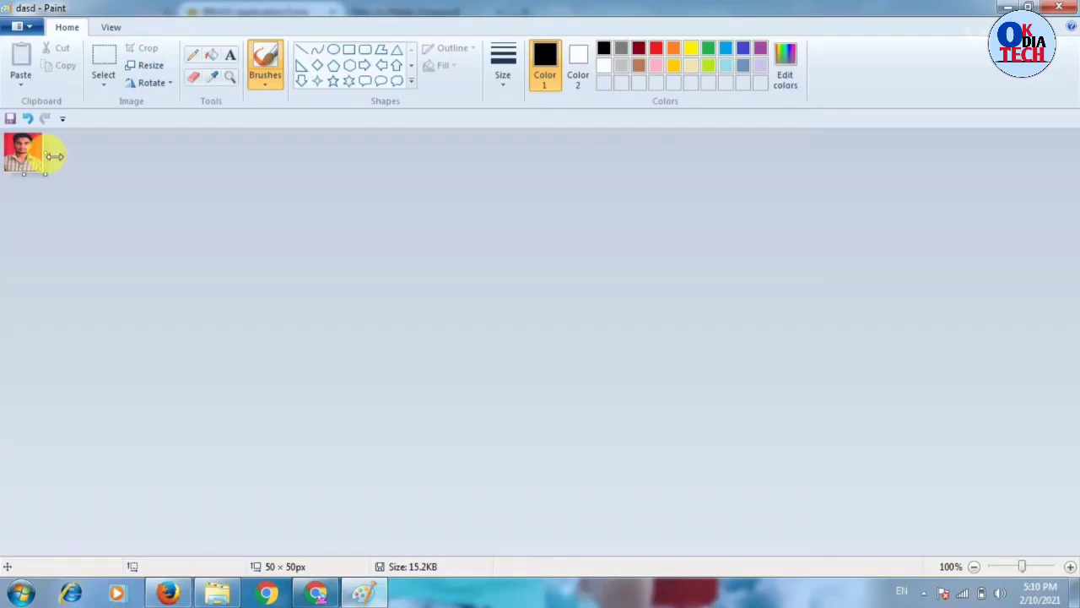
pyautogui.click(15, 31)
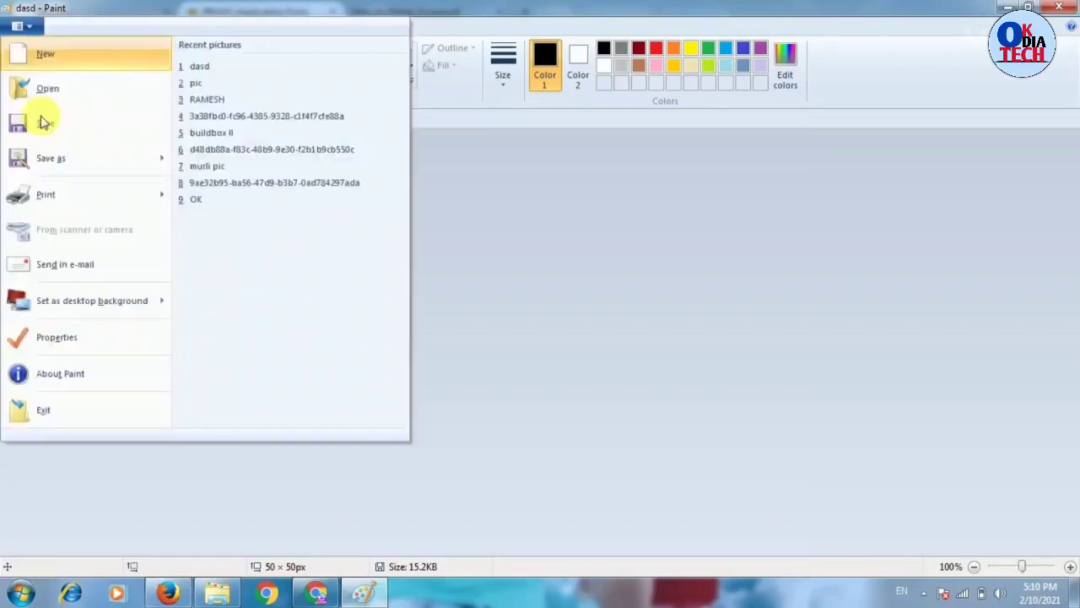
pyautogui.moveTo(46, 157)
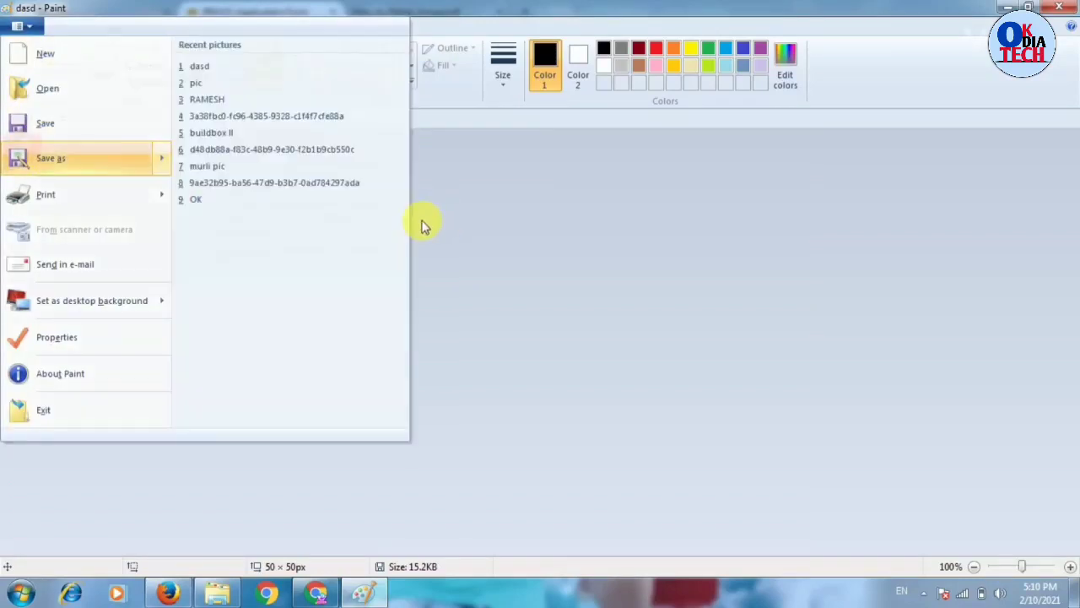
pyautogui.click(422, 225)
# - Upload the resized dasd photo from DK DOCUMENT into the form's photo box
pyautogui.click(1008, 8)
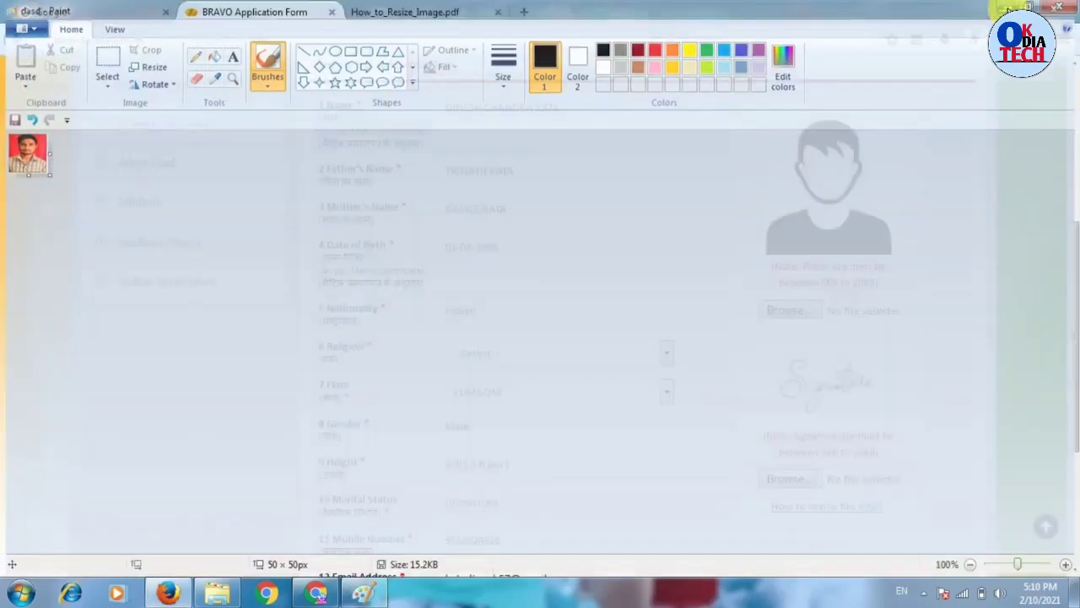
pyautogui.click(786, 310)
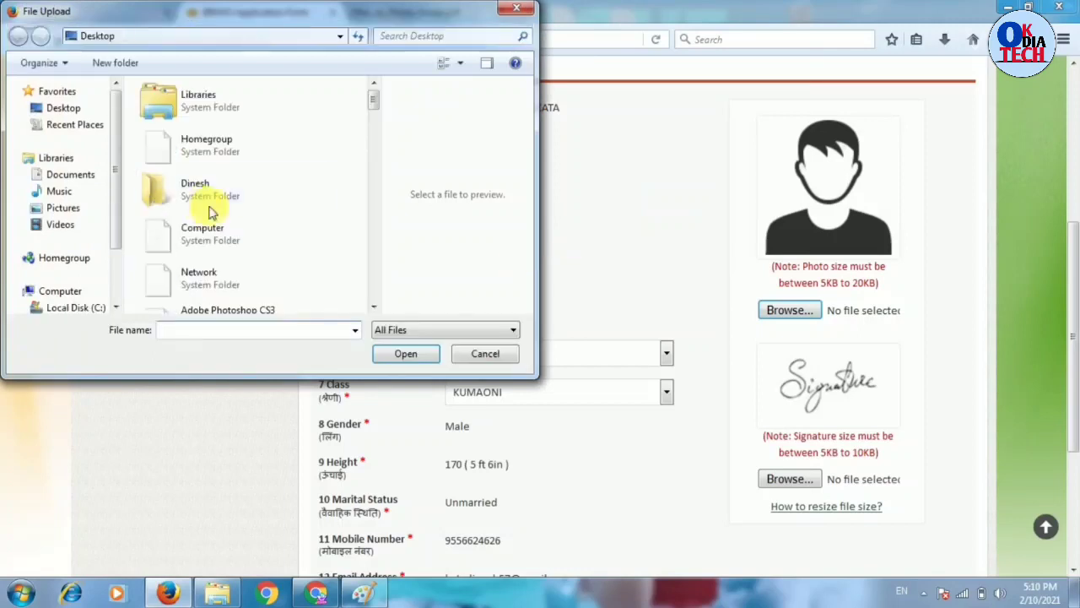
pyautogui.doubleClick(203, 187)
pyautogui.click(224, 249)
pyautogui.click(398, 354)
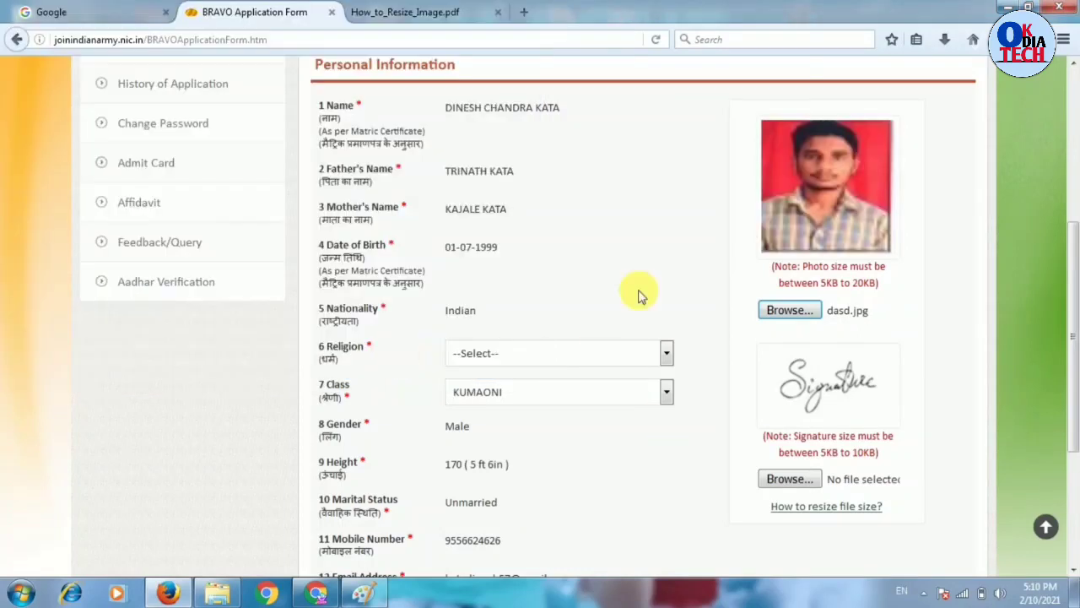
pyautogui.moveTo(740, 545)
pyautogui.mouseDown()
pyautogui.moveTo(788, 480)
pyautogui.moveTo(844, 449)
pyautogui.moveTo(711, 506)
pyautogui.moveTo(755, 512)
pyautogui.moveTo(787, 487)
pyautogui.mouseUp()
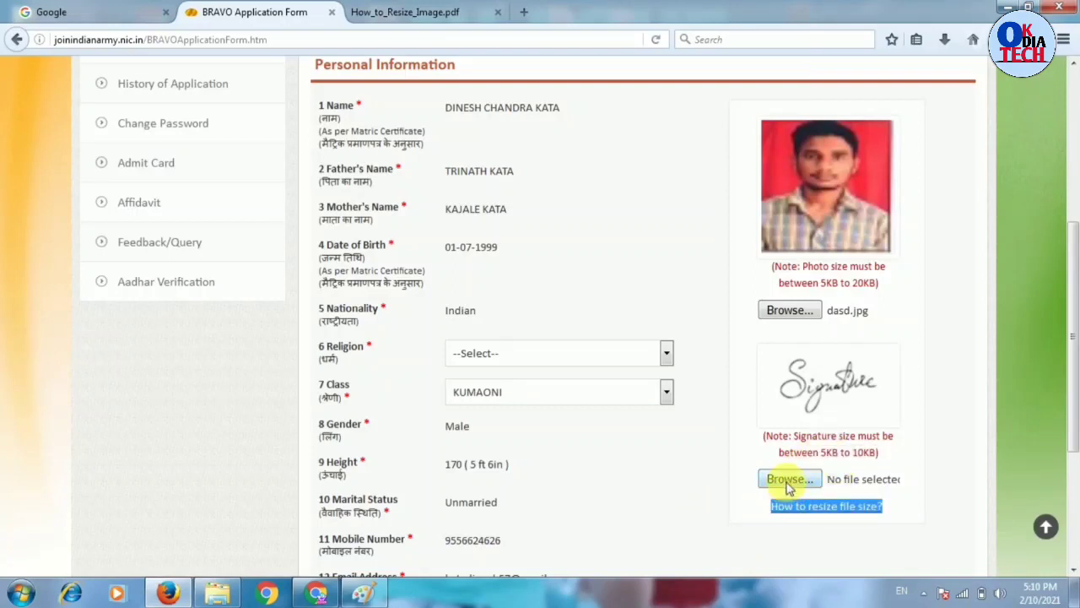
# - Check the signature image's properties in DK DOCUMENT, finding it 8.77 KB
pyautogui.click(217, 595)
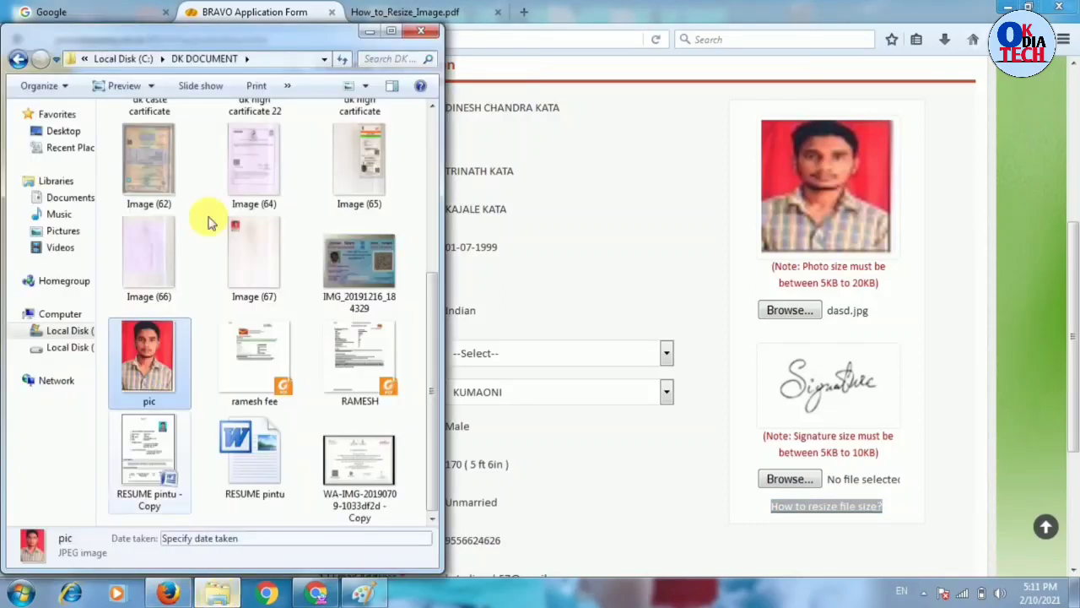
pyautogui.click(432, 118)
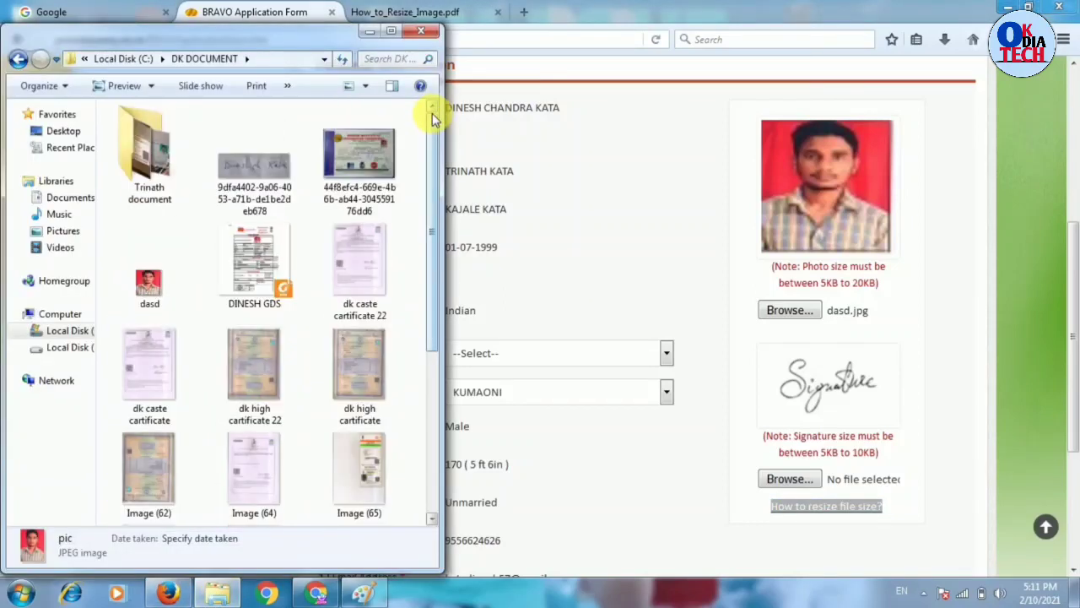
pyautogui.click(273, 173)
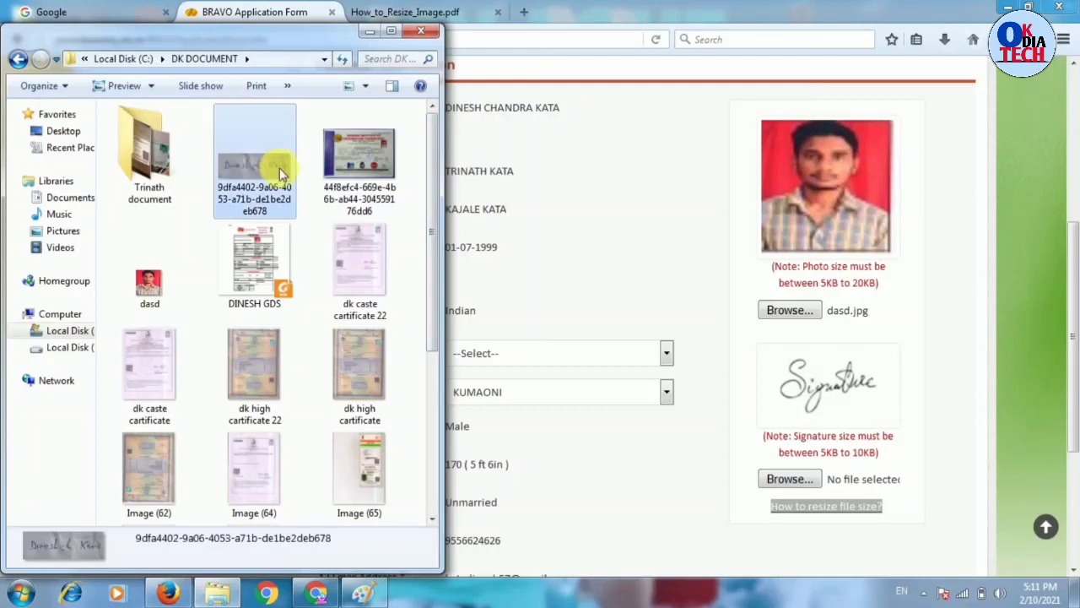
pyautogui.rightClick(276, 173)
pyautogui.click(331, 564)
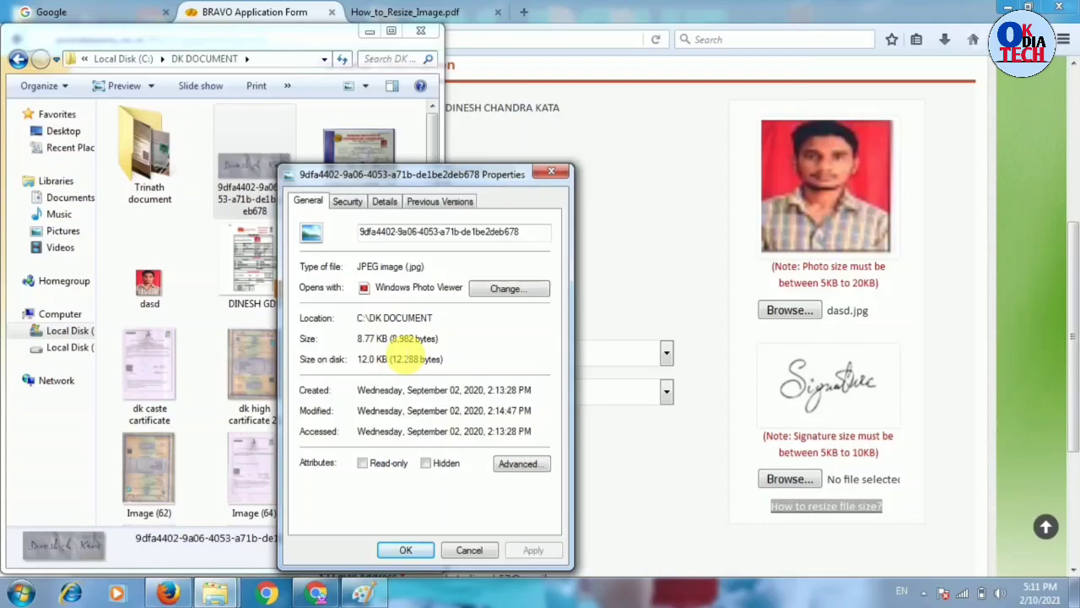
pyautogui.click(551, 171)
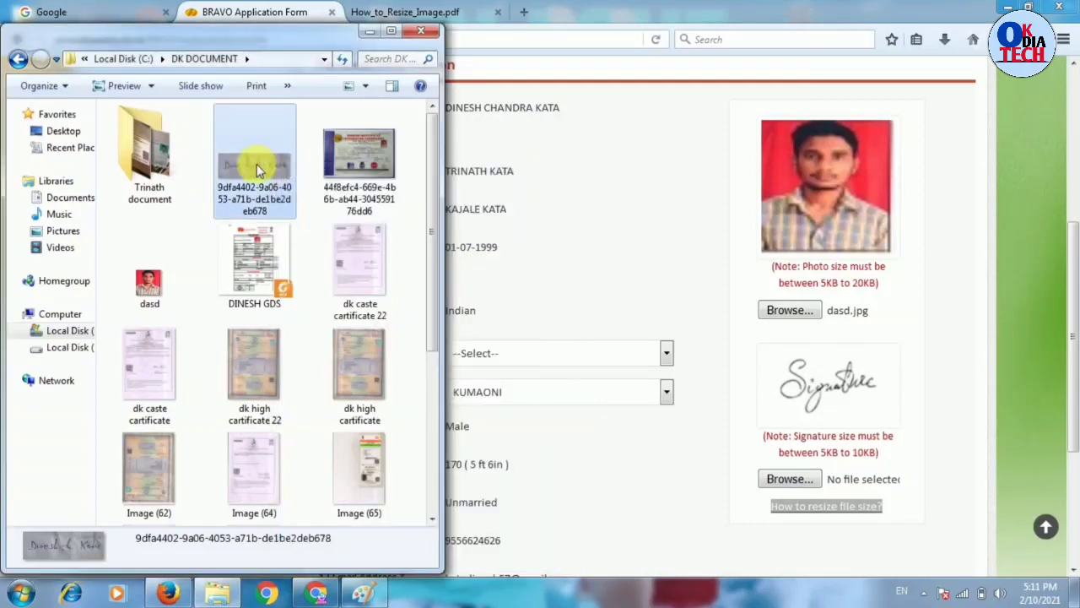
# - Open the signature image in Microsoft Office Picture Manager
pyautogui.rightClick(257, 164)
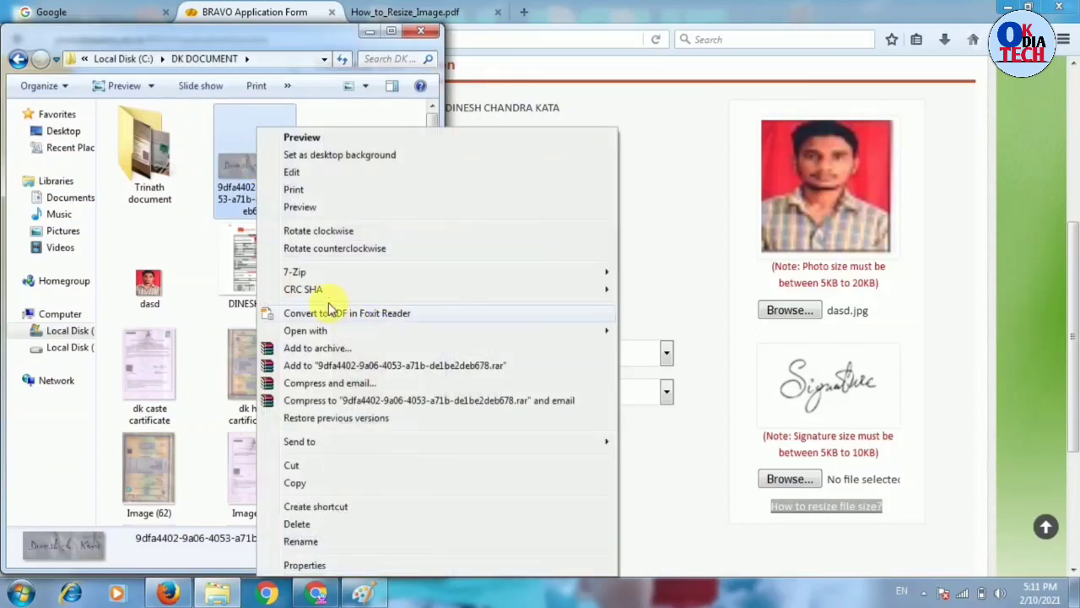
pyautogui.moveTo(313, 335)
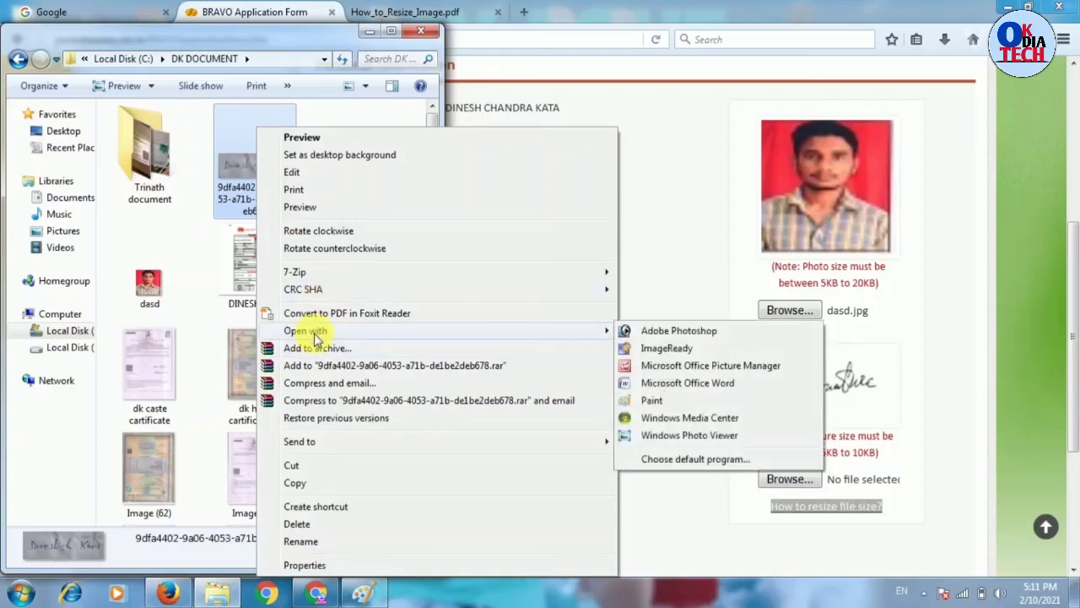
pyautogui.click(692, 373)
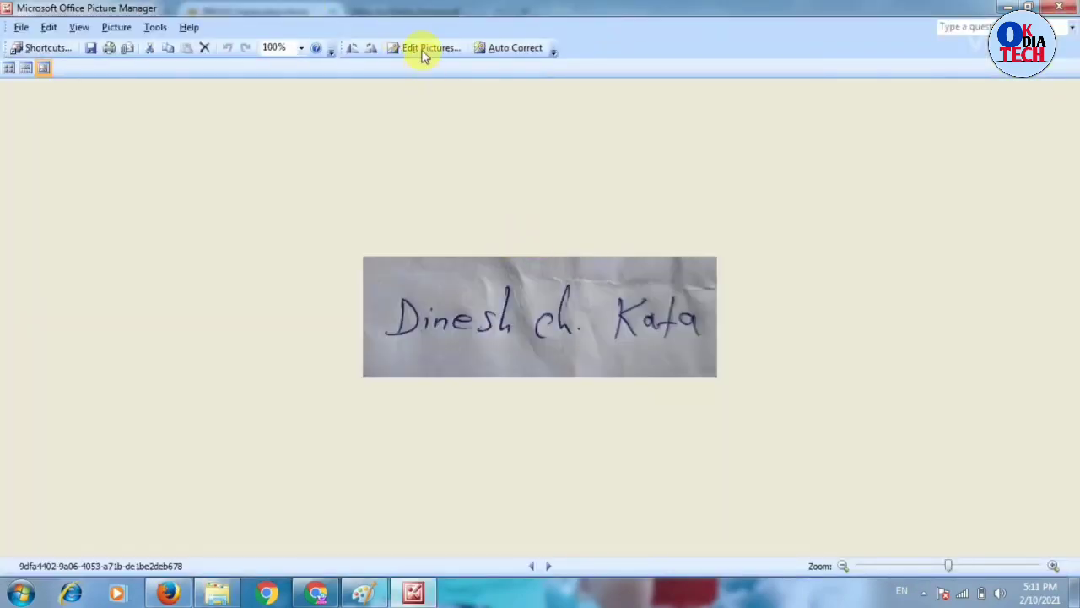
# - Resize the signature to the E-mail - Large predefined size and close Picture Manager
pyautogui.click(421, 51)
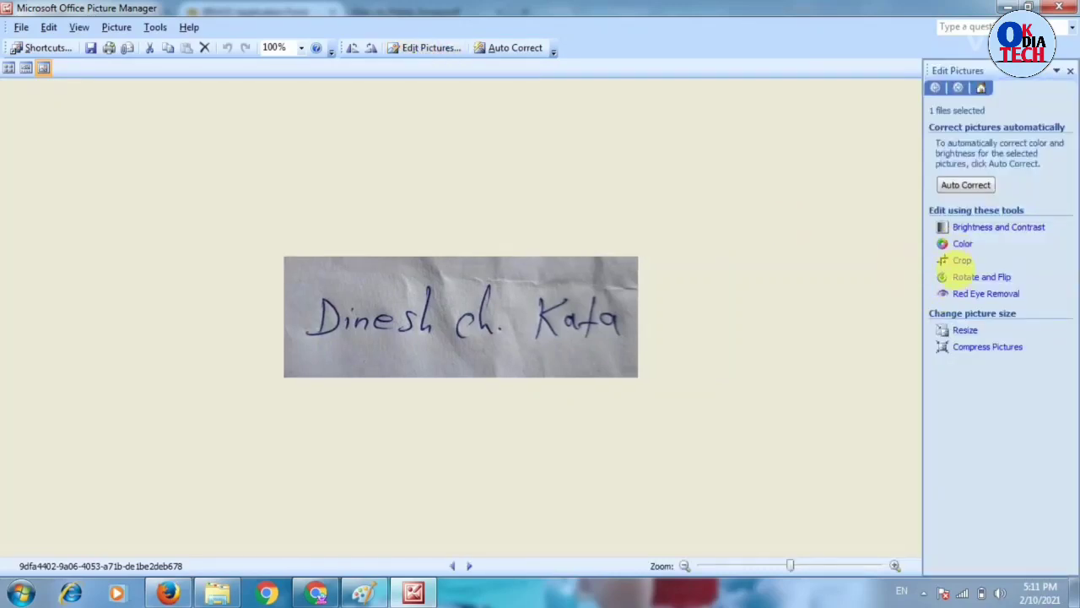
pyautogui.click(963, 260)
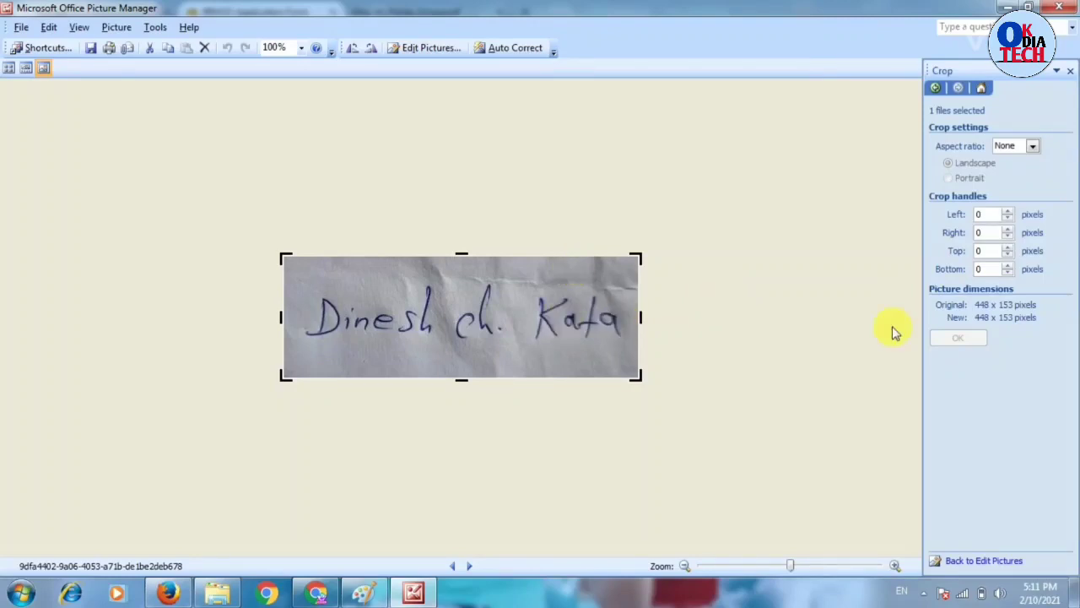
pyautogui.click(422, 49)
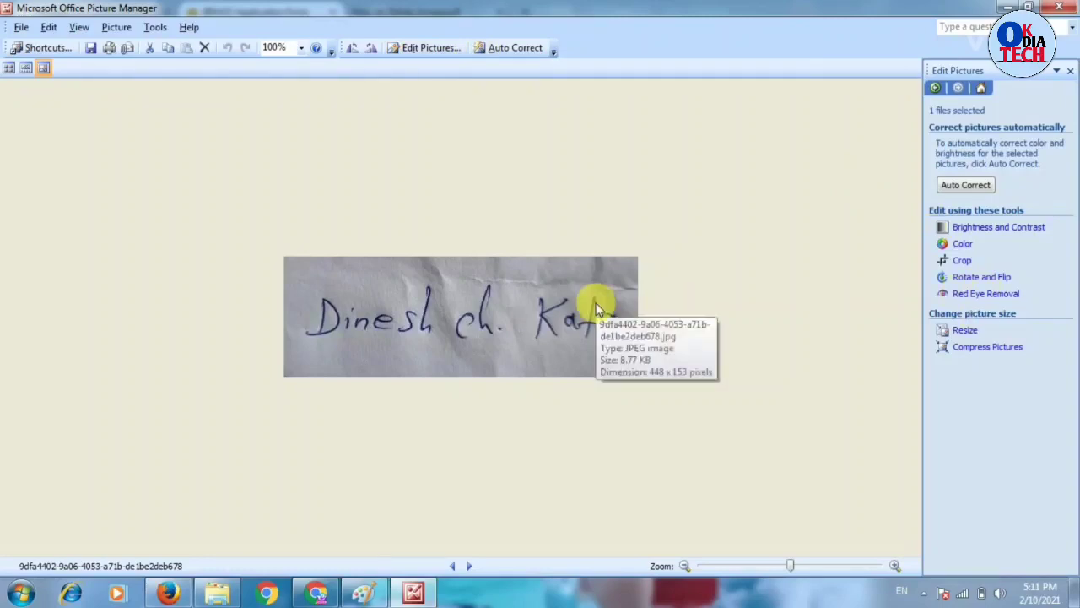
pyautogui.click(966, 332)
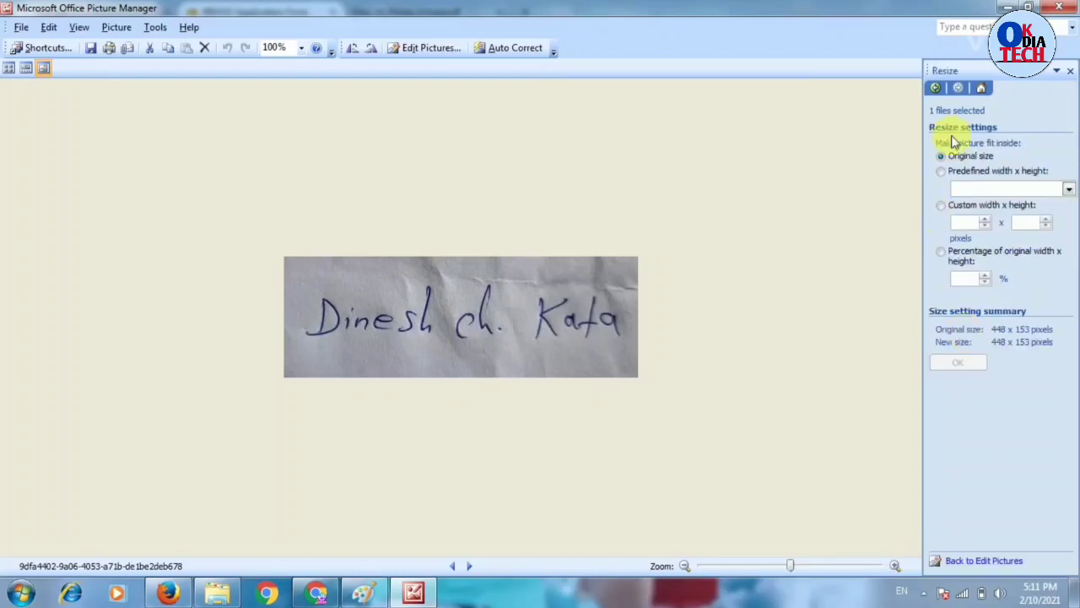
pyautogui.click(943, 172)
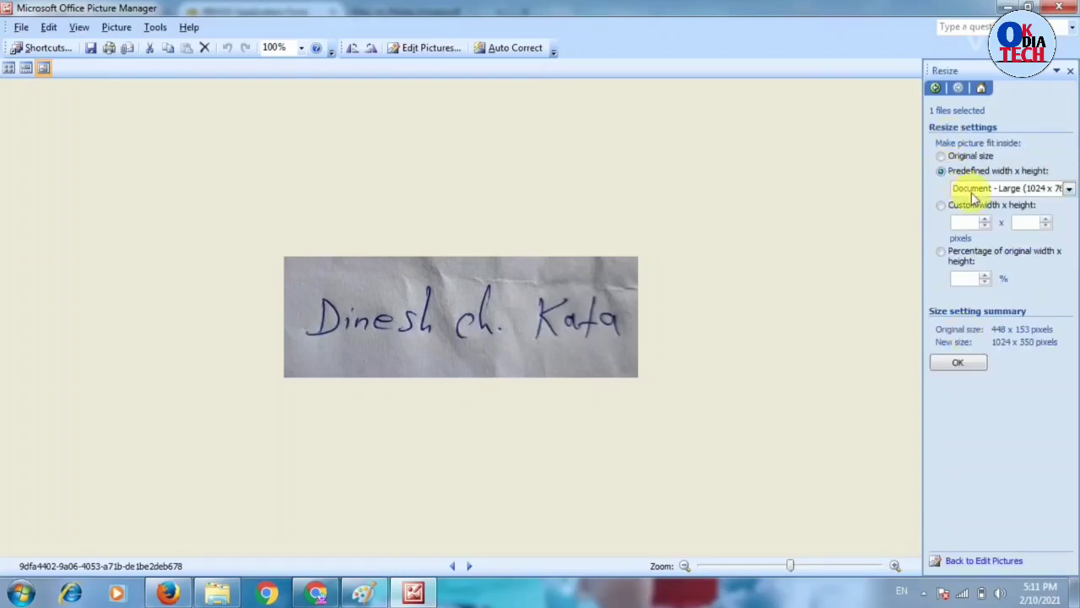
pyautogui.click(970, 191)
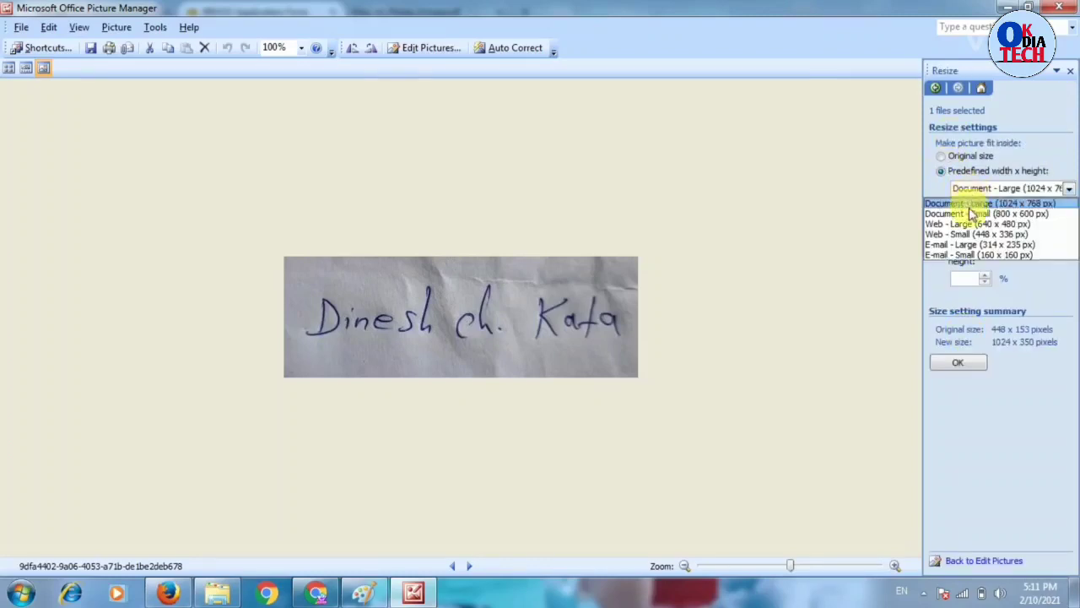
pyautogui.click(937, 244)
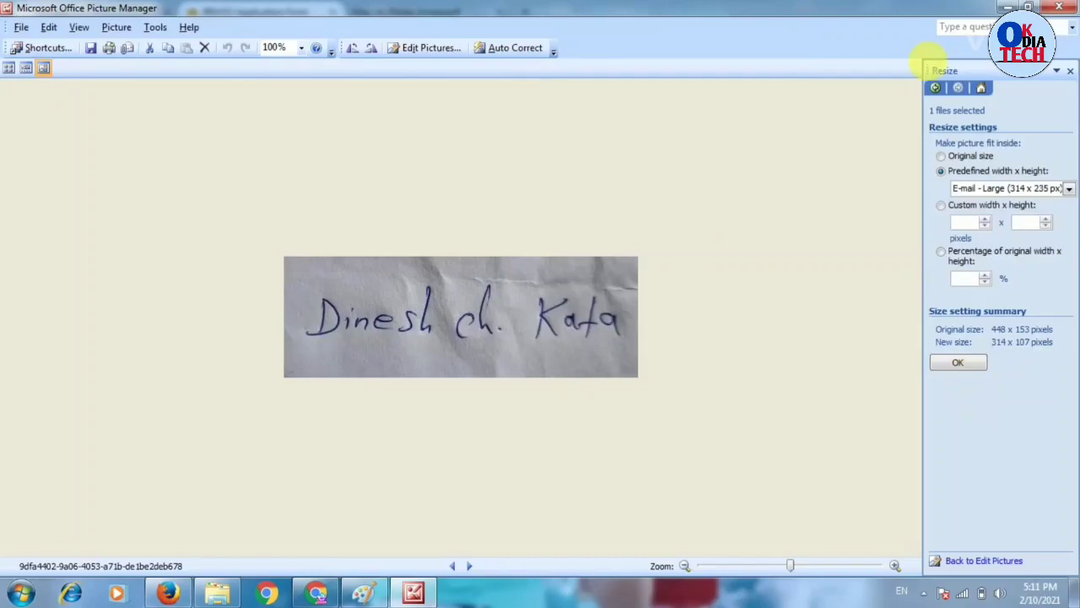
pyautogui.click(1059, 7)
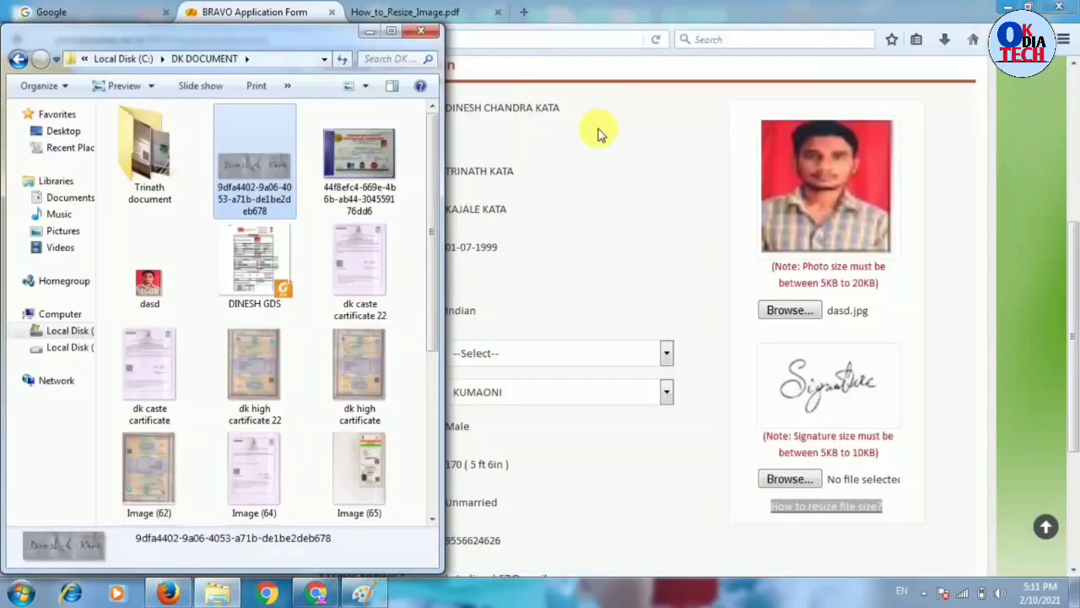
# - Attach the signature image file to the BRAVO form
pyautogui.click(542, 268)
pyautogui.click(785, 479)
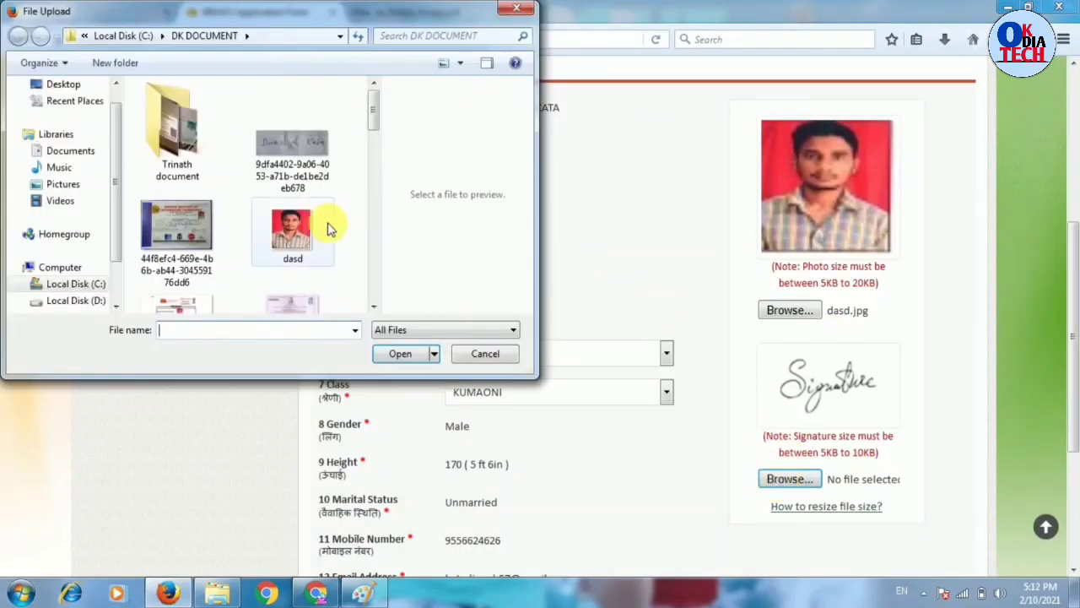
pyautogui.click(311, 145)
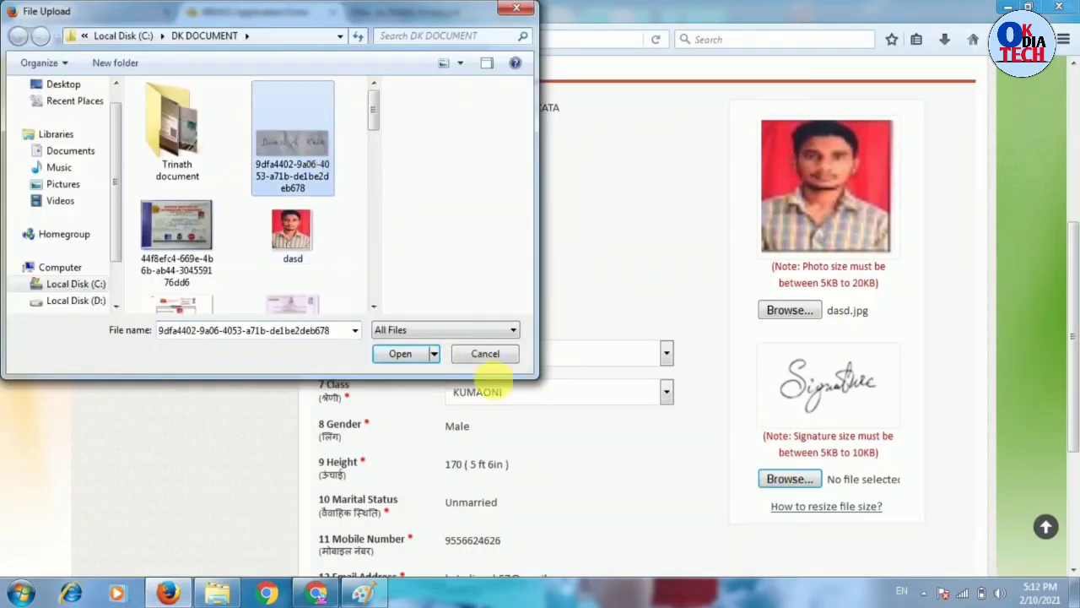
pyautogui.click(401, 353)
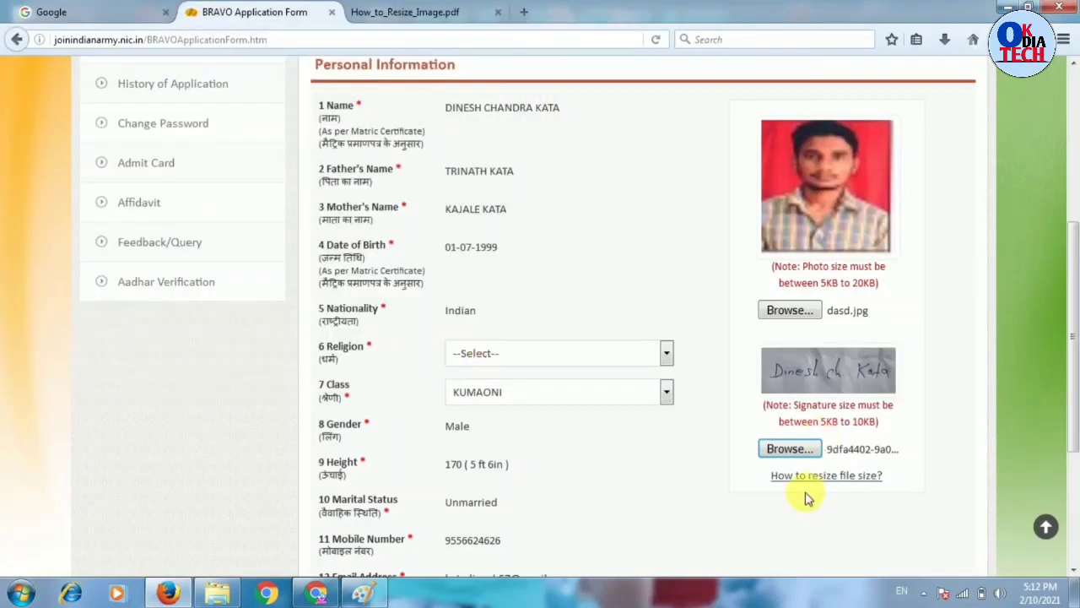
pyautogui.moveTo(882, 485); pyautogui.dragTo(621, 408)
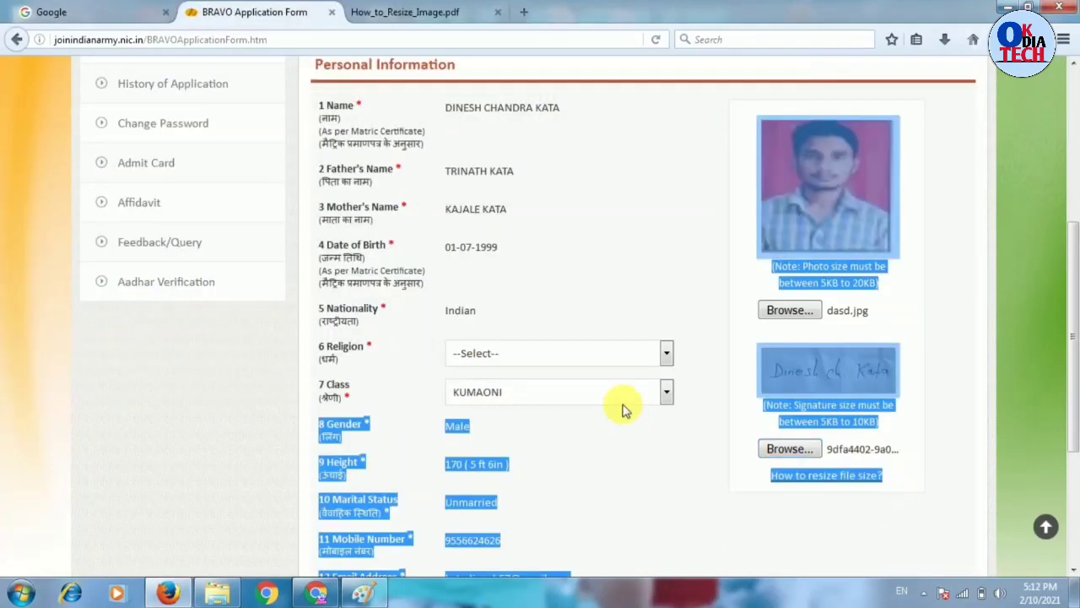
# - Set Religion to Hindu and Class to ORIYA, then save the form
pyautogui.click(556, 354)
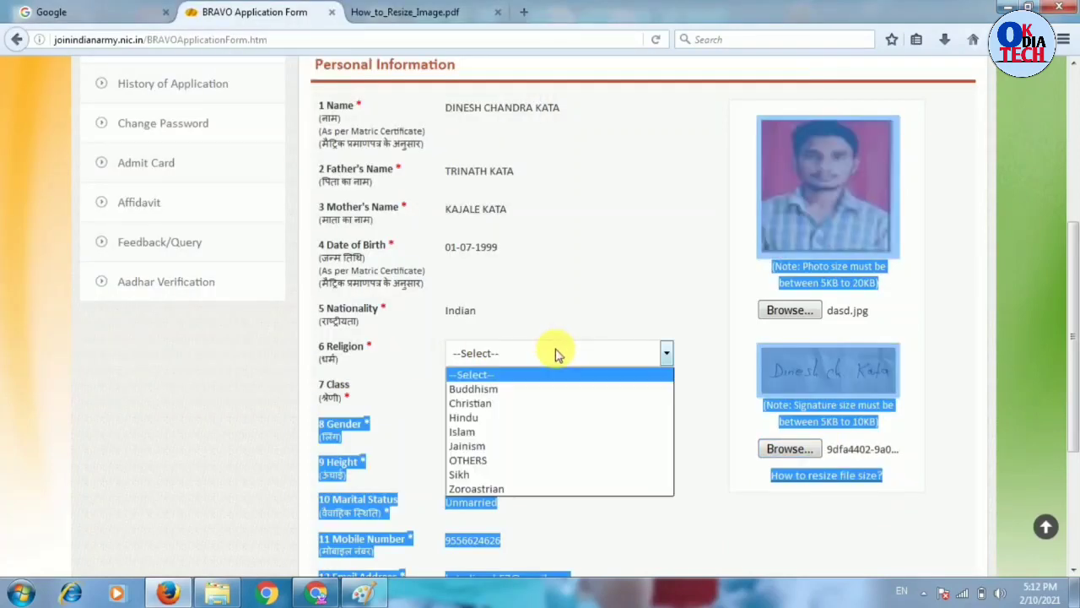
pyautogui.click(491, 418)
pyautogui.click(516, 395)
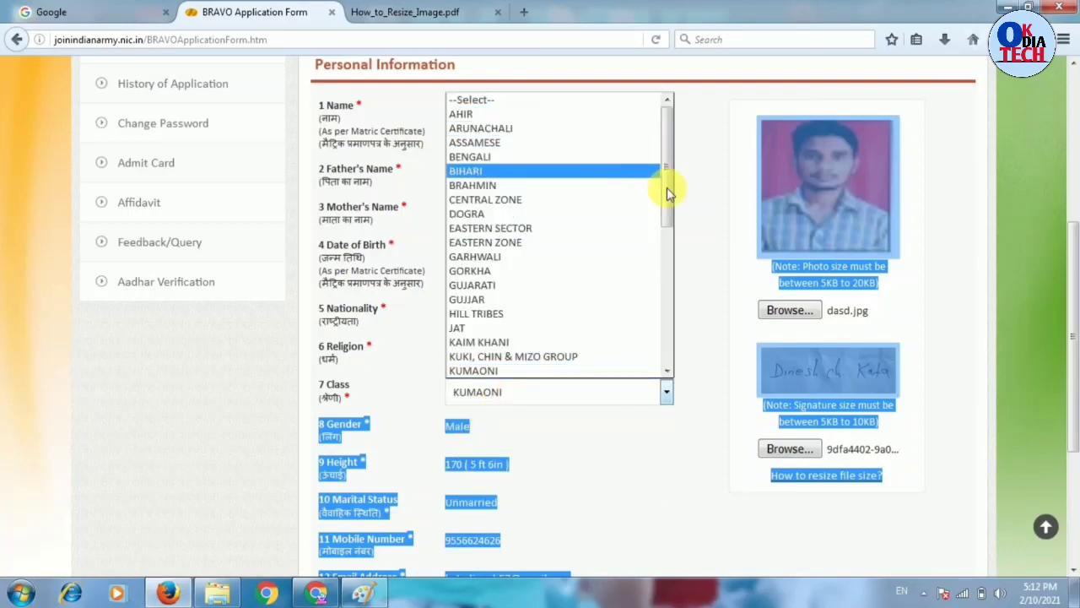
pyautogui.press('o')
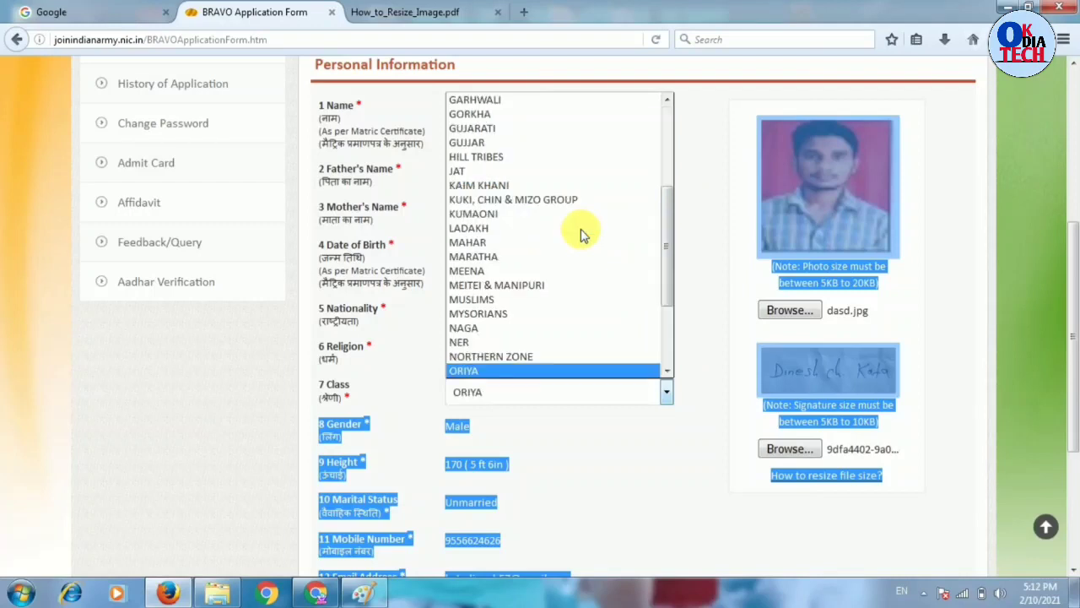
pyautogui.press('Return')
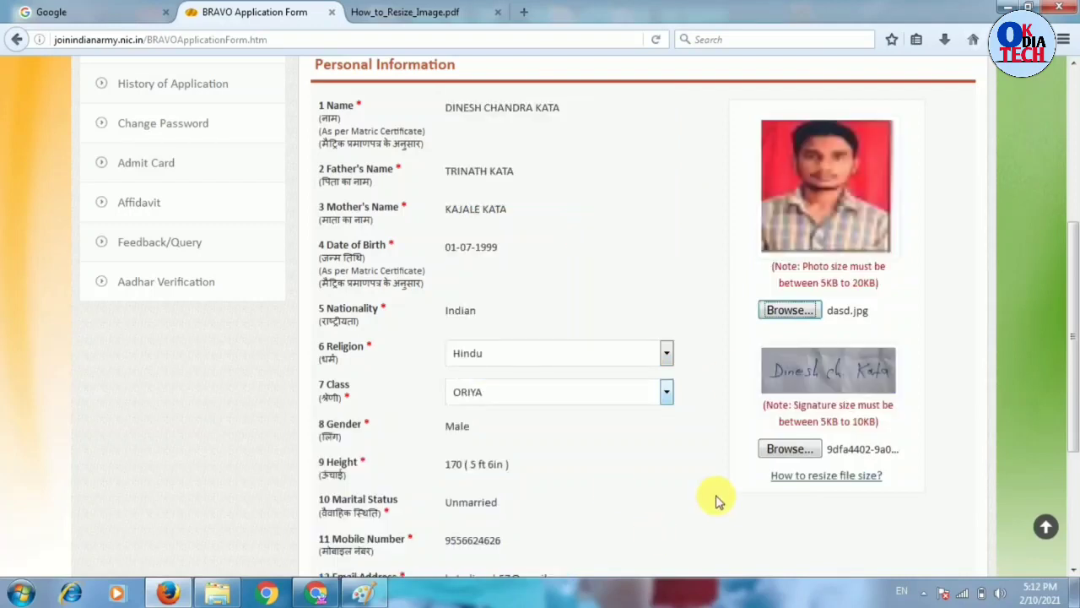
pyautogui.click(672, 520)
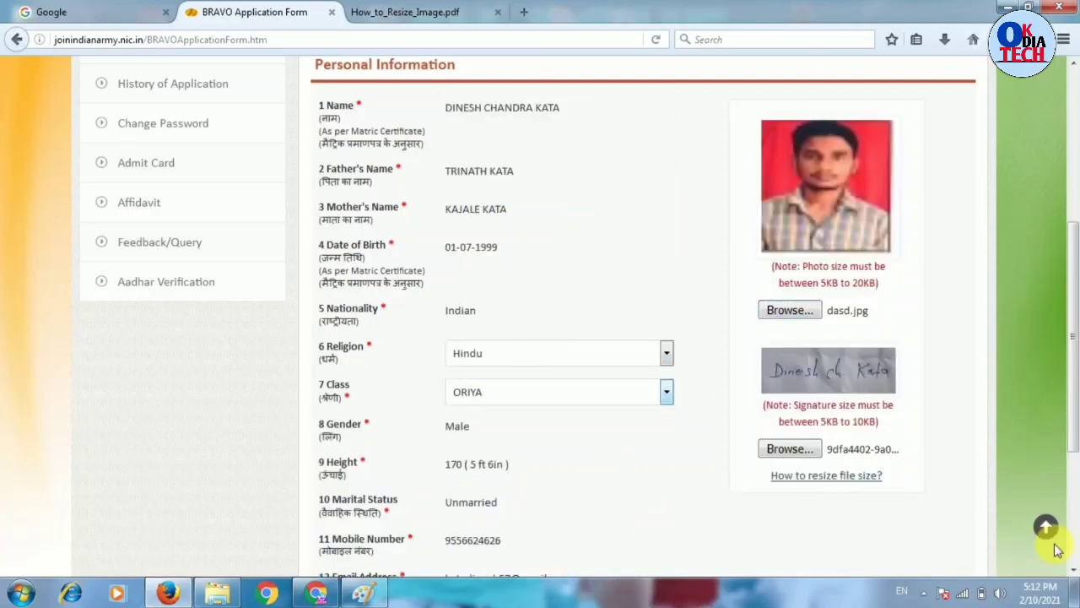
pyautogui.click(1073, 572)
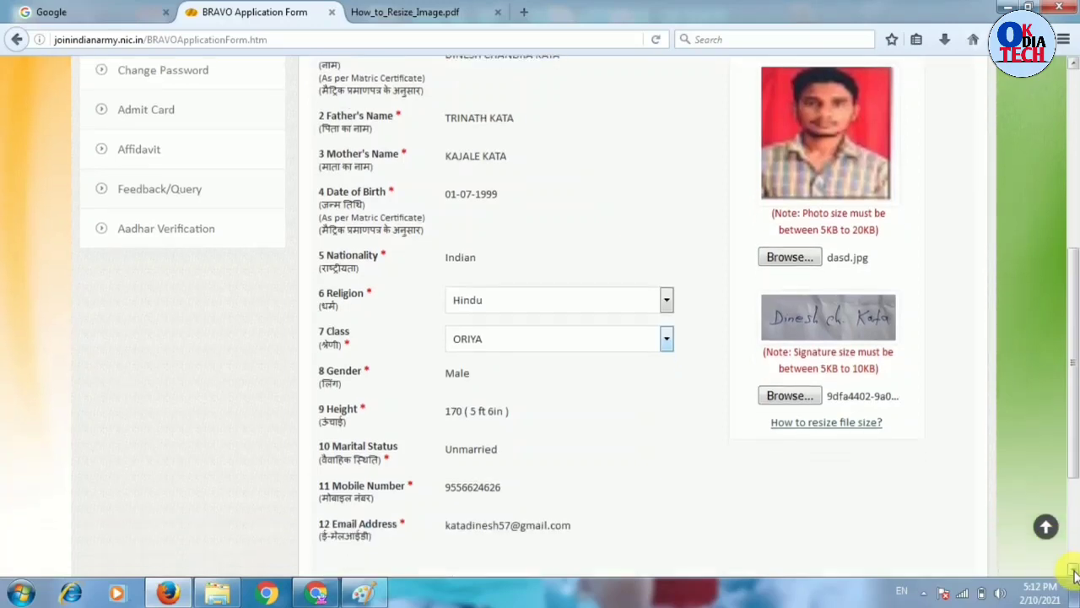
pyautogui.click(1073, 572)
pyautogui.click(1073, 572)
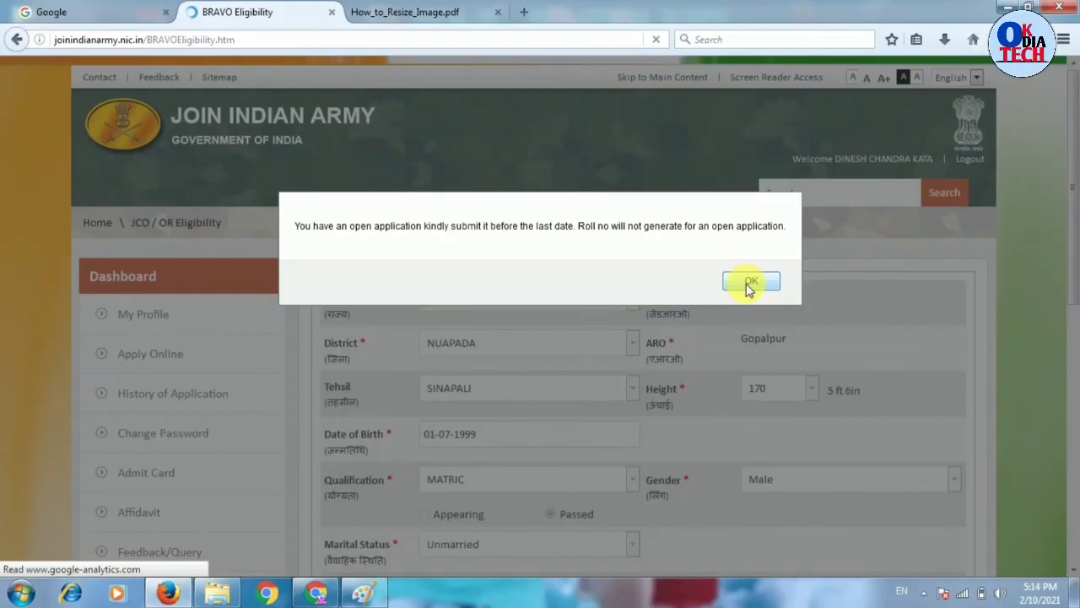
# - Dismiss the open-application warning, save the eligibility details, and enter the permanent house number
pyautogui.click(749, 284)
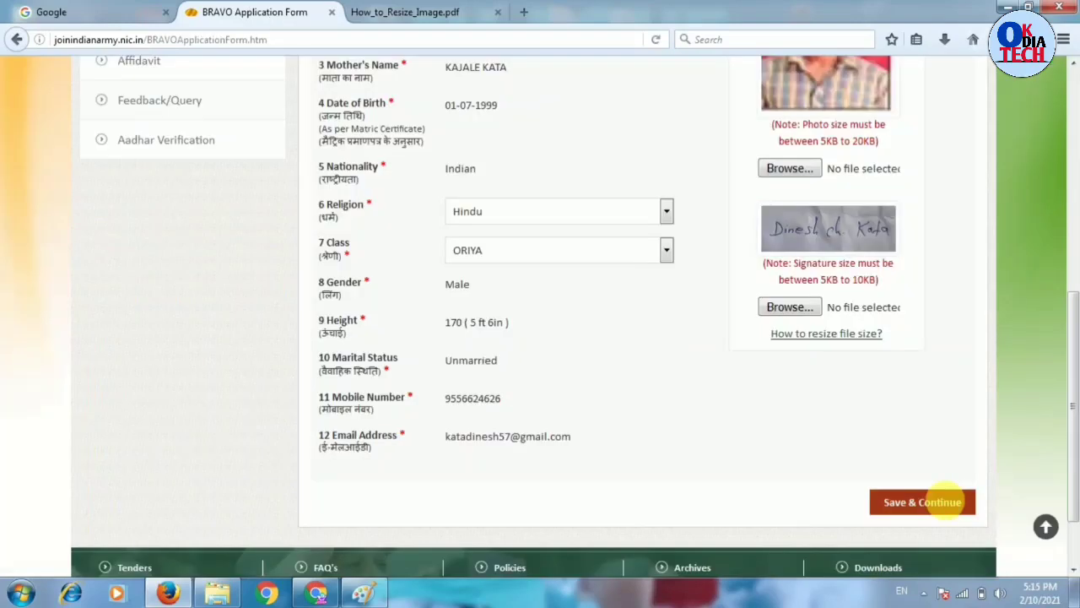
pyautogui.click(945, 501)
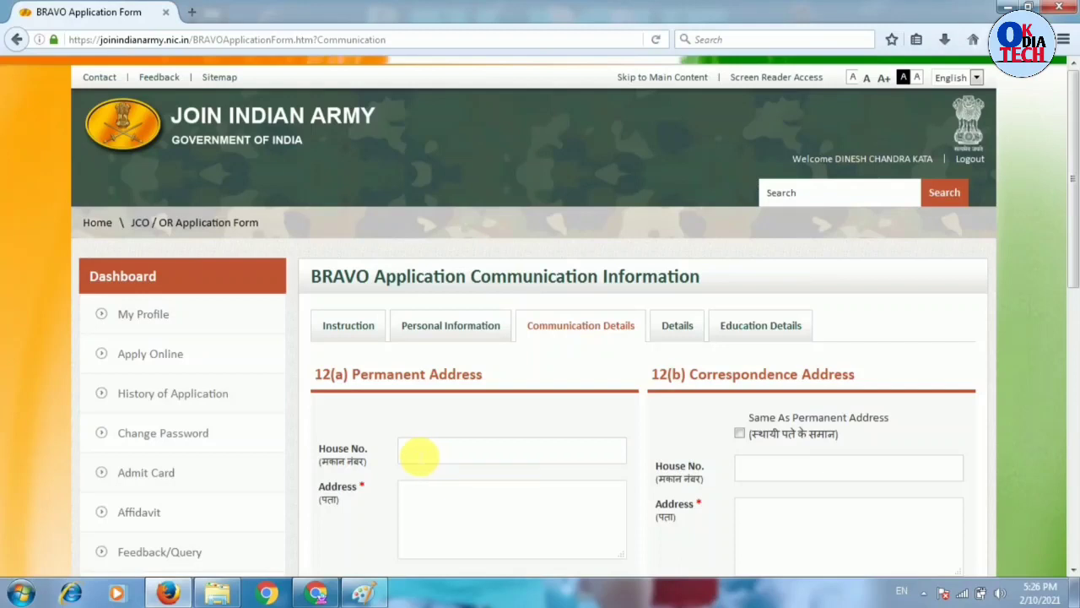
pyautogui.click(455, 454)
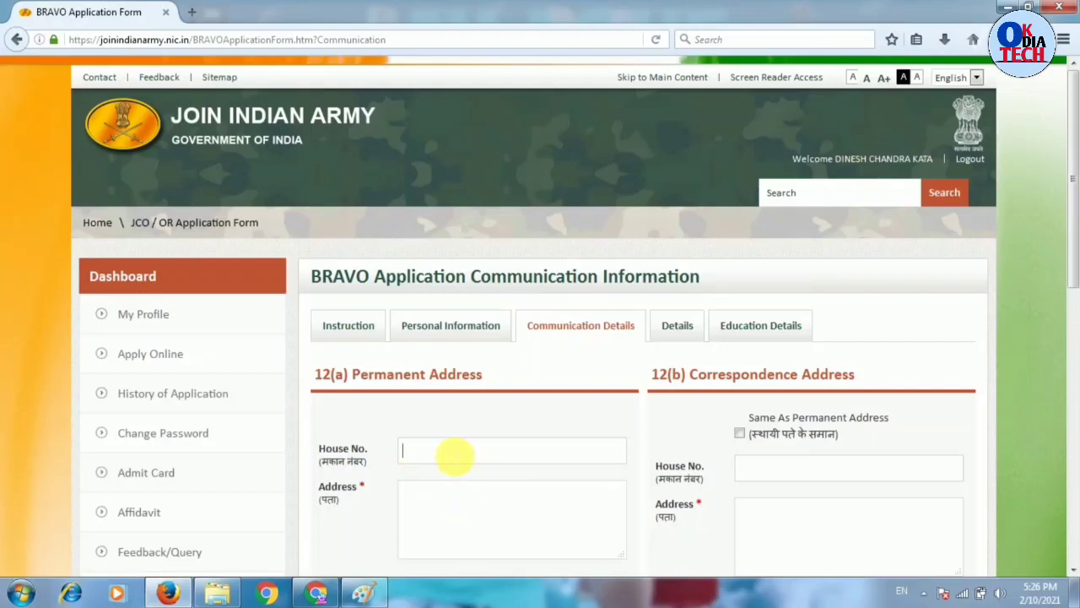
pyautogui.click(488, 451)
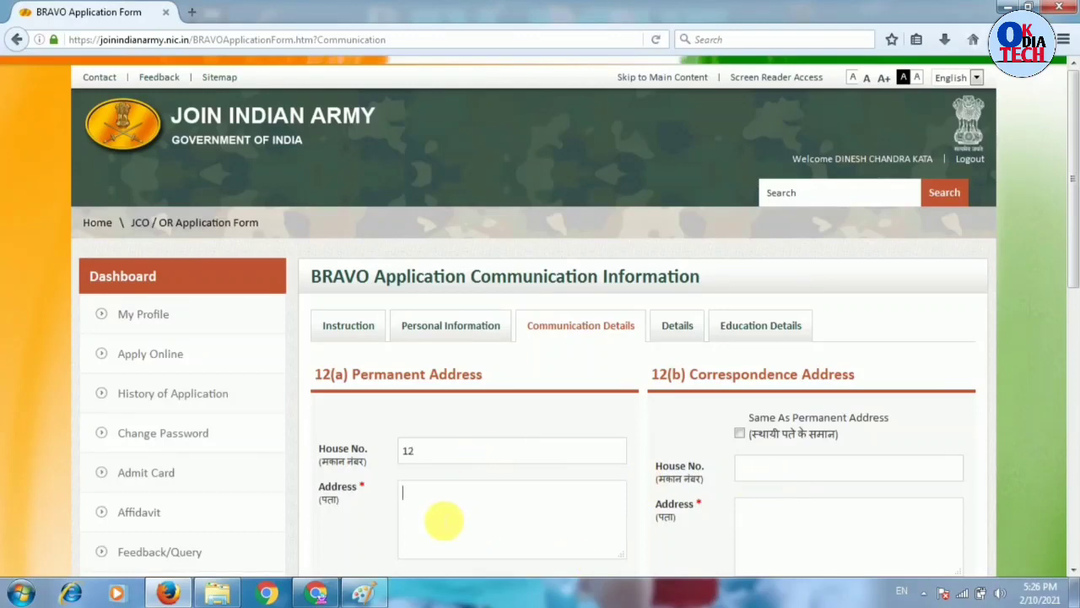
# - Fill in the permanent address and village/town fields
pyautogui.click(444, 521)
pyautogui.write('a')
pyautogui.press('BackSpace')
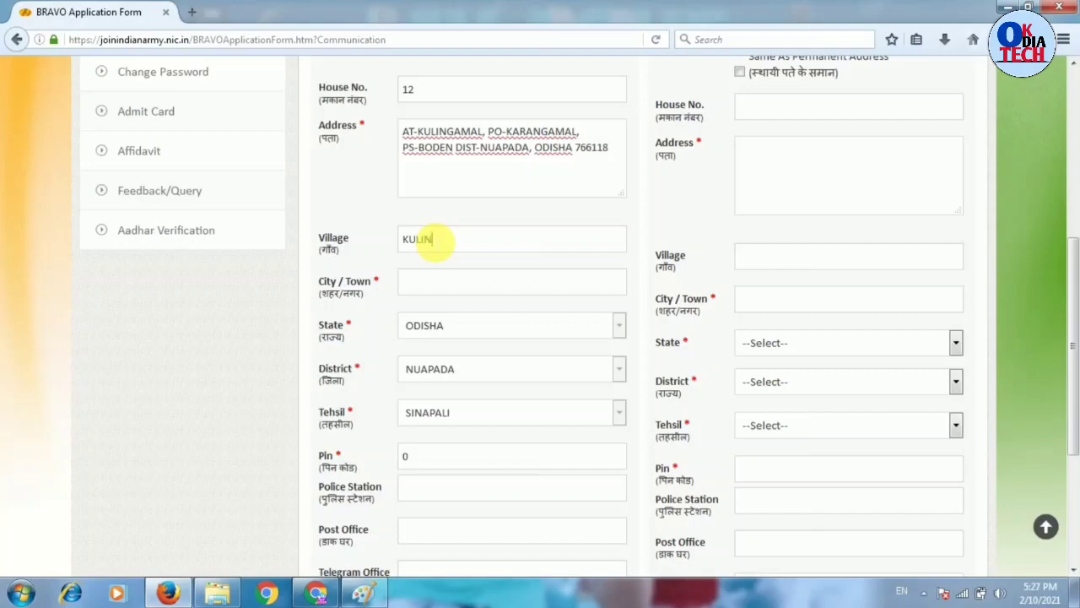
pyautogui.press('Tab')
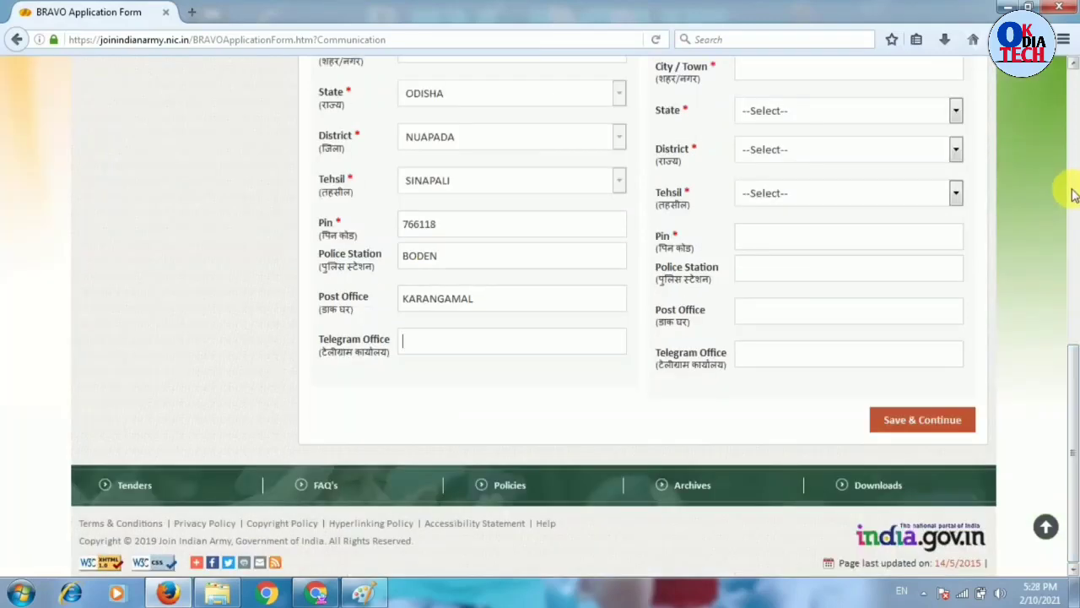
# - Copy the permanent address to the correspondence address and save the communication details
pyautogui.scroll(6, 1067, 201)
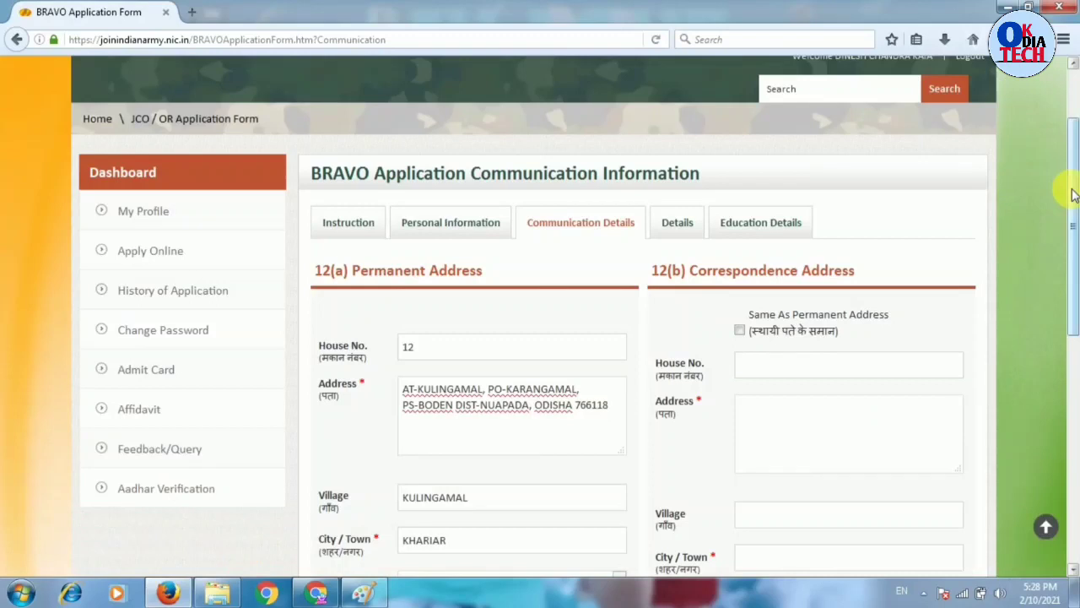
pyautogui.click(739, 330)
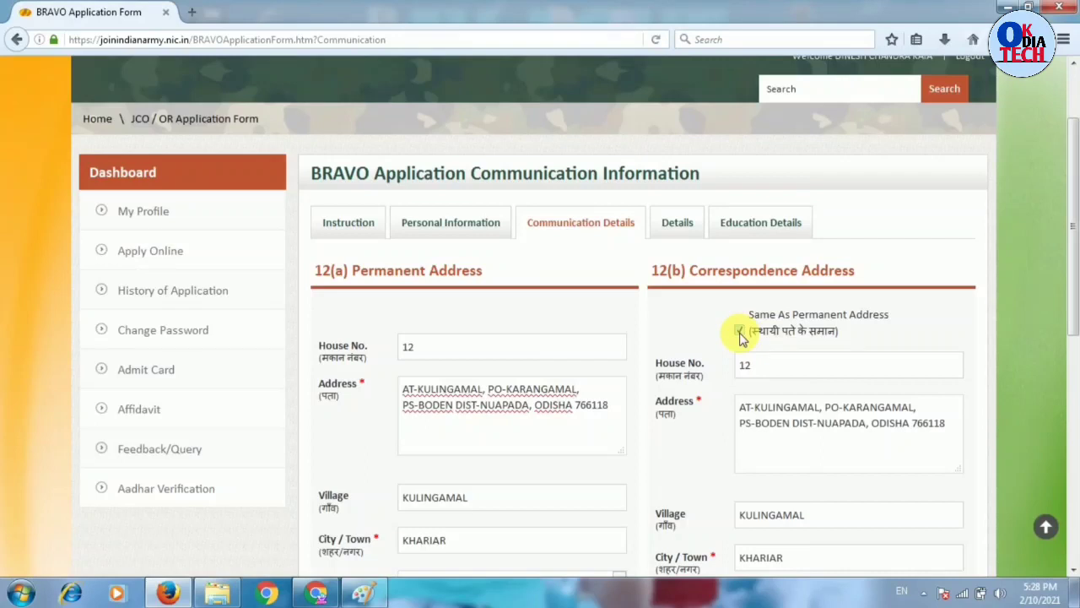
pyautogui.scroll(-6, 952, 393)
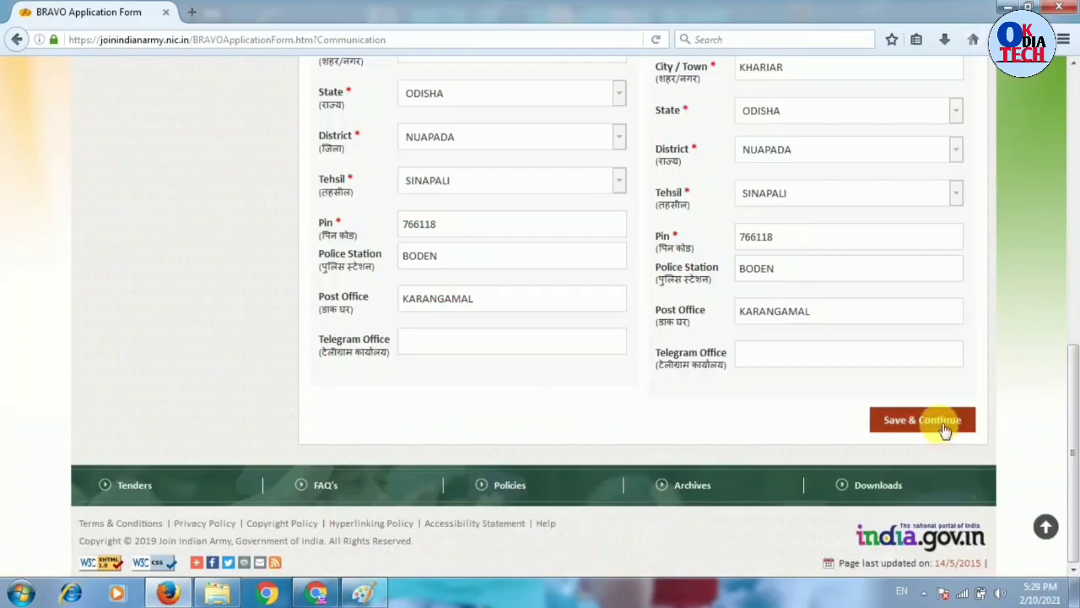
pyautogui.click(943, 429)
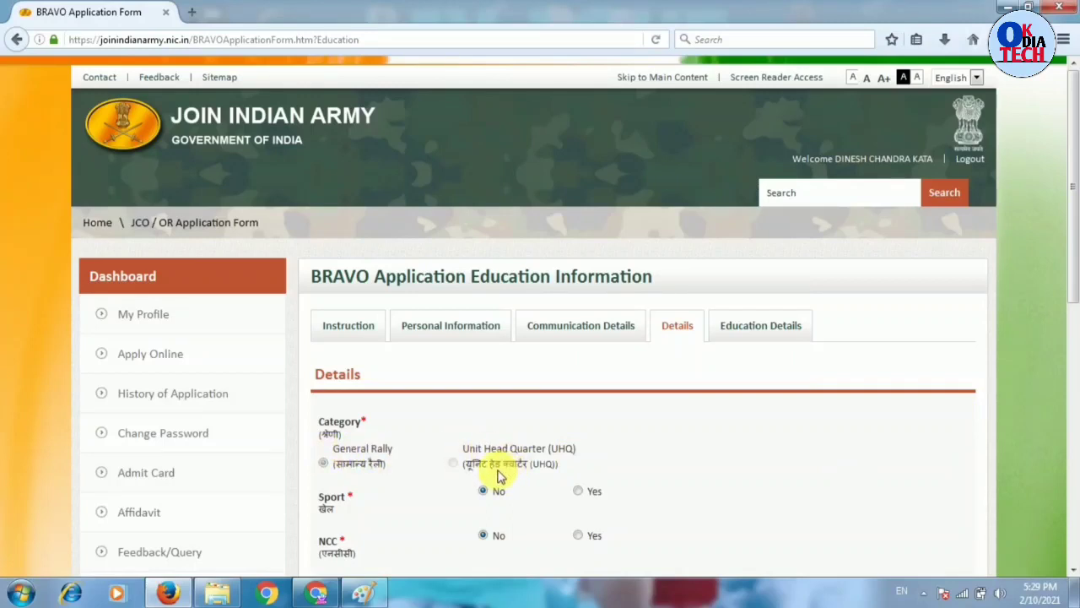
# - Choose General Rally, the Mess Keeper trade and Yes for other trades, then save the Details
pyautogui.click(326, 469)
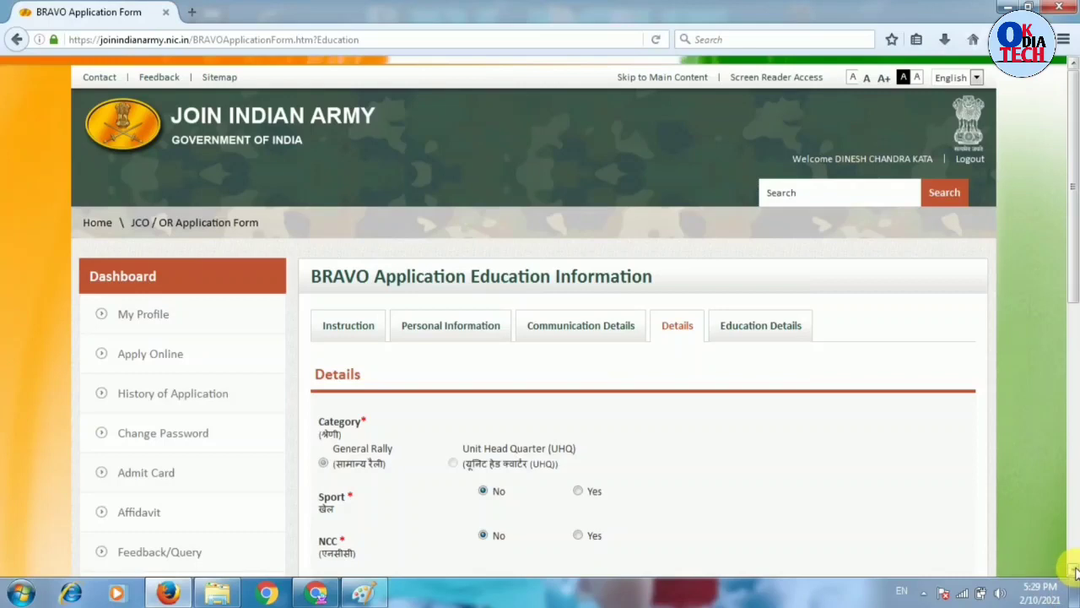
pyautogui.scroll(-3, 1074, 573)
pyautogui.scroll(-1, 1074, 572)
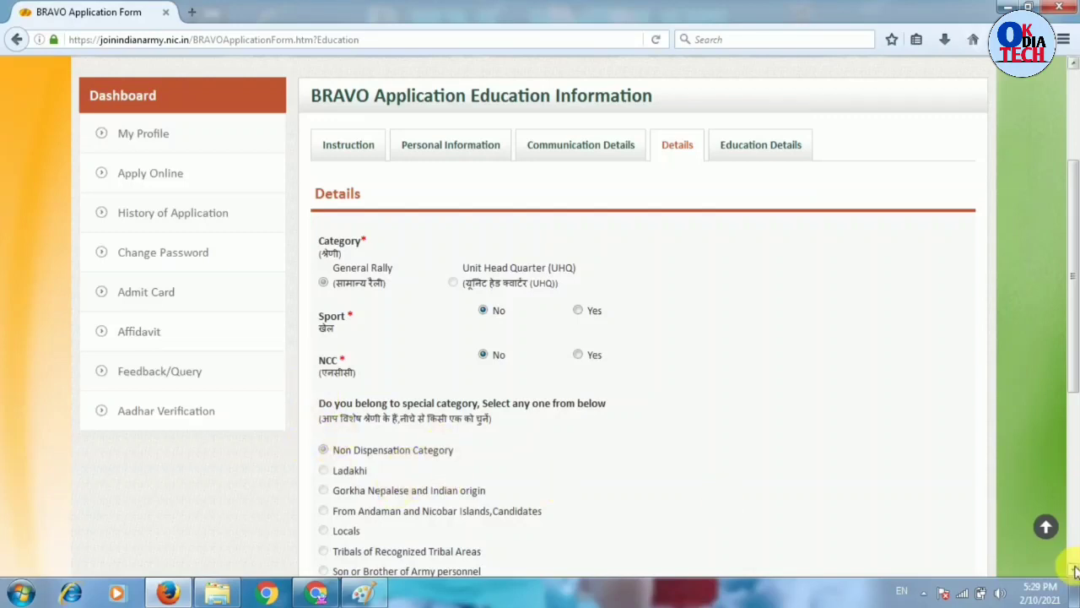
pyautogui.scroll(-3, 1074, 571)
pyautogui.scroll(-3, 1074, 571)
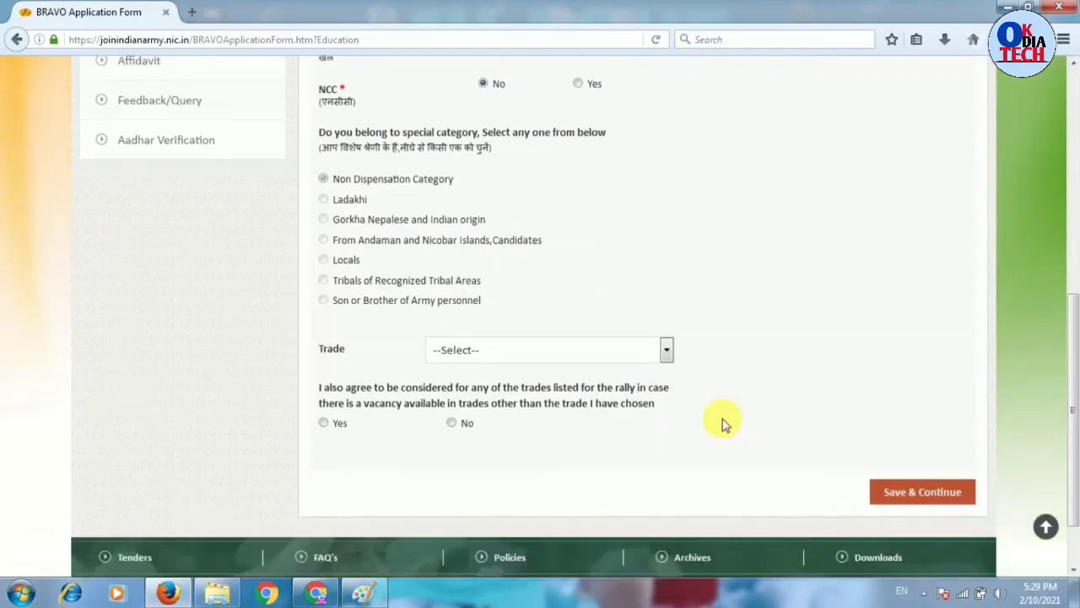
pyautogui.click(518, 354)
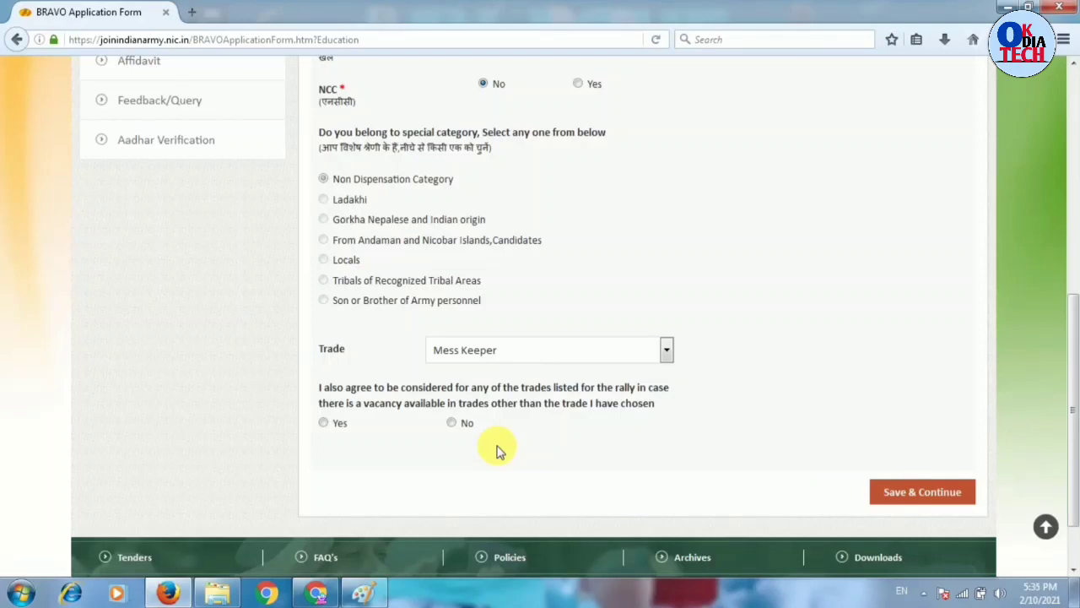
pyautogui.click(323, 422)
pyautogui.click(928, 491)
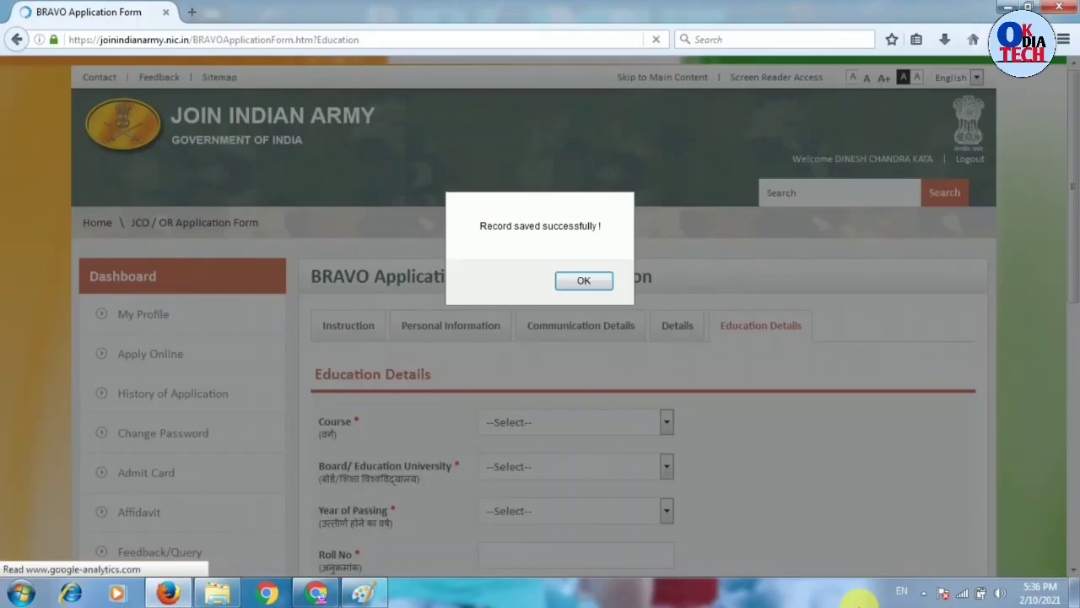
# - Dismiss the saved alert and set Course 10th, Board STATE BOARD, Year of Passing 2014
pyautogui.click(584, 281)
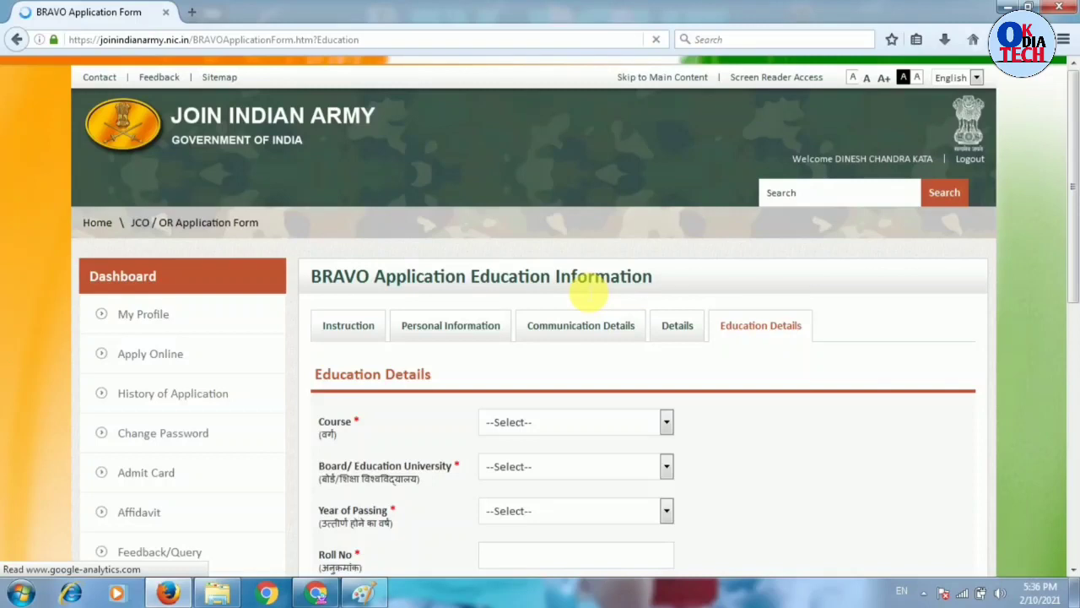
pyautogui.click(603, 421)
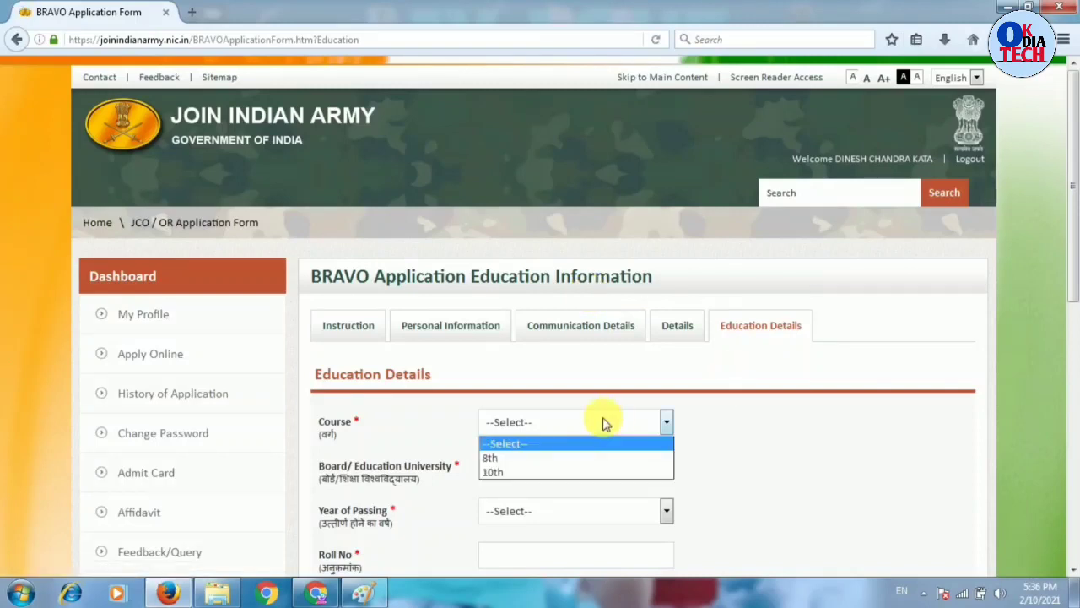
pyautogui.click(520, 472)
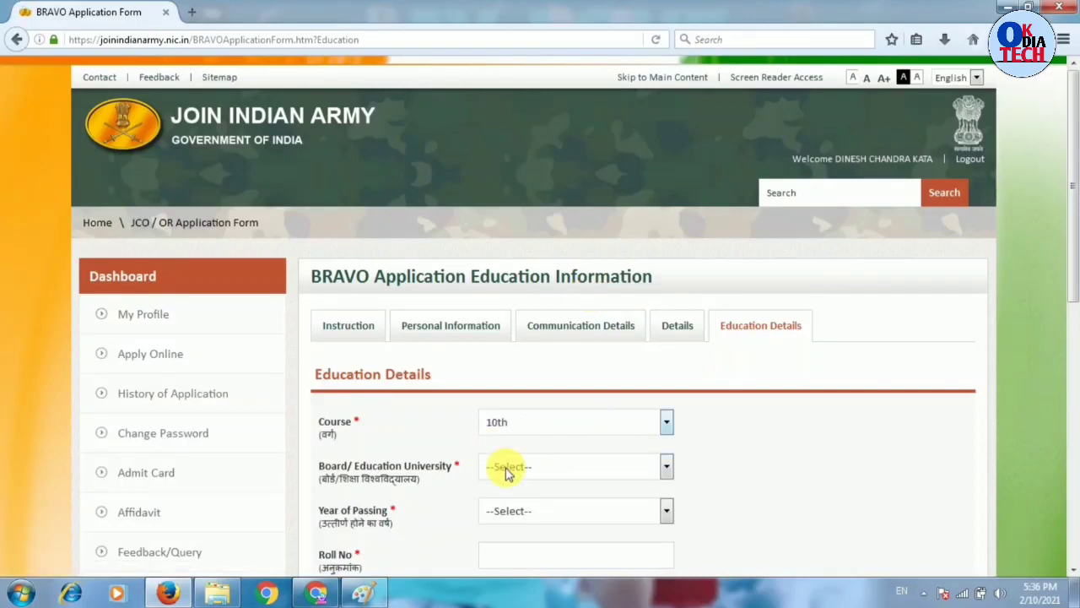
pyautogui.click(506, 471)
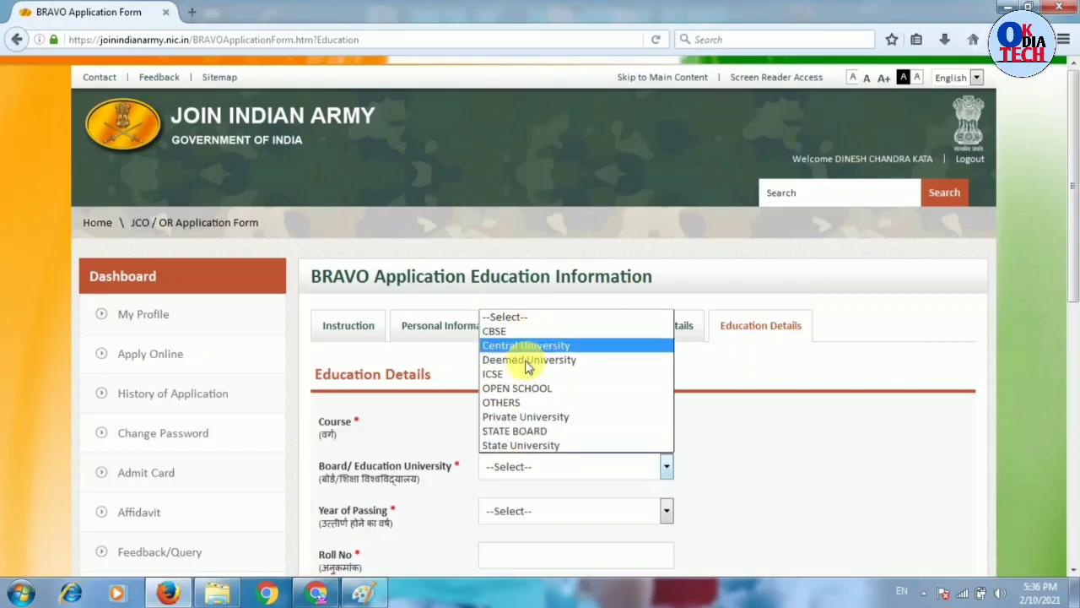
pyautogui.click(532, 431)
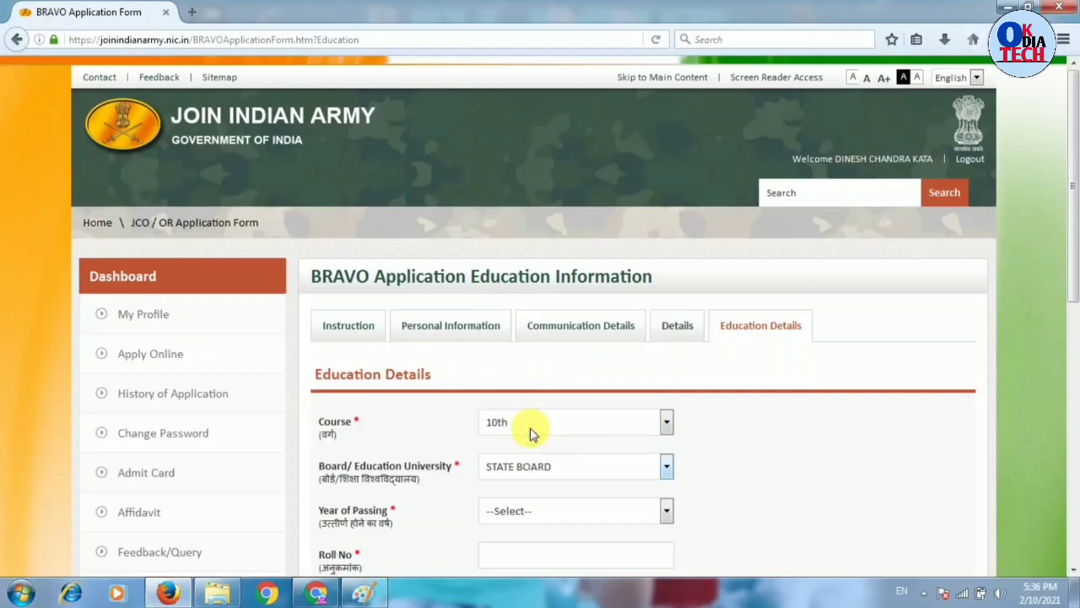
pyautogui.click(631, 513)
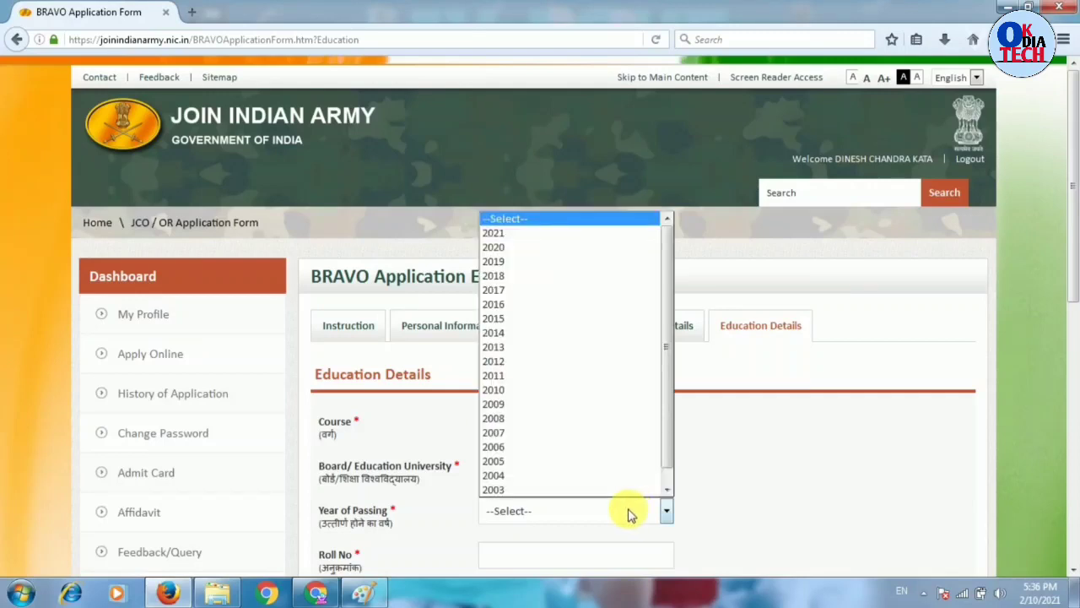
pyautogui.click(550, 335)
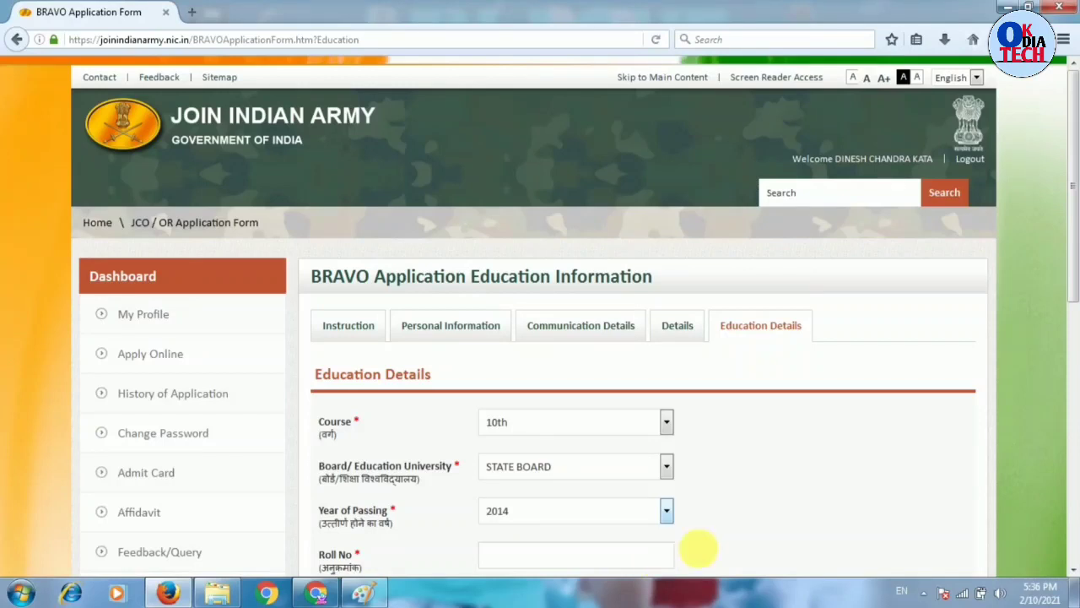
# - Scroll down the Education Details form and clear an accidental text selection
pyautogui.scroll(-4, 1072, 573)
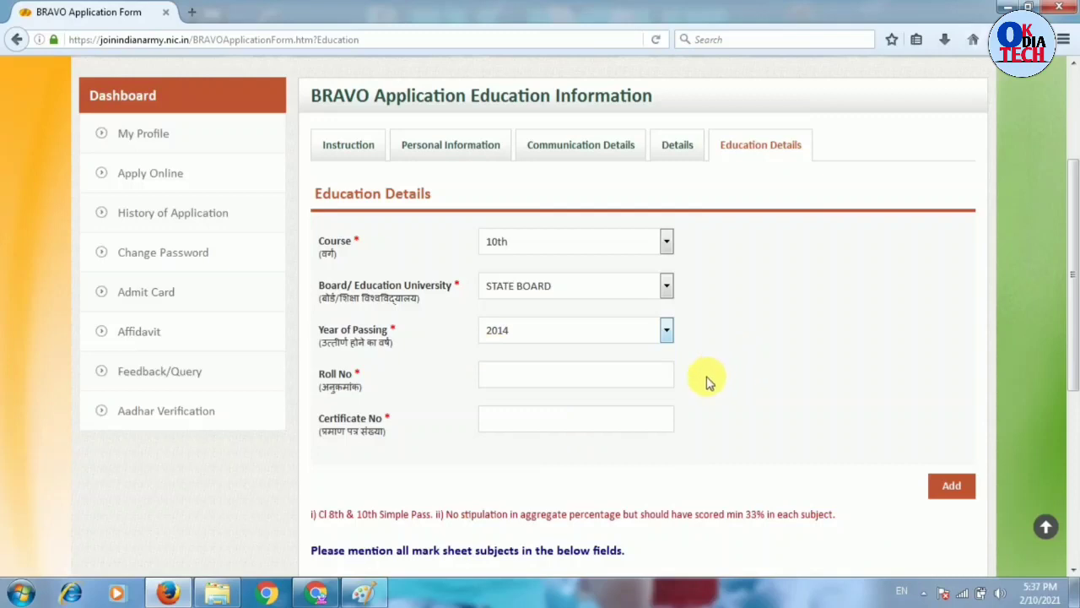
pyautogui.moveTo(785, 456); pyautogui.dragTo(549, 365)
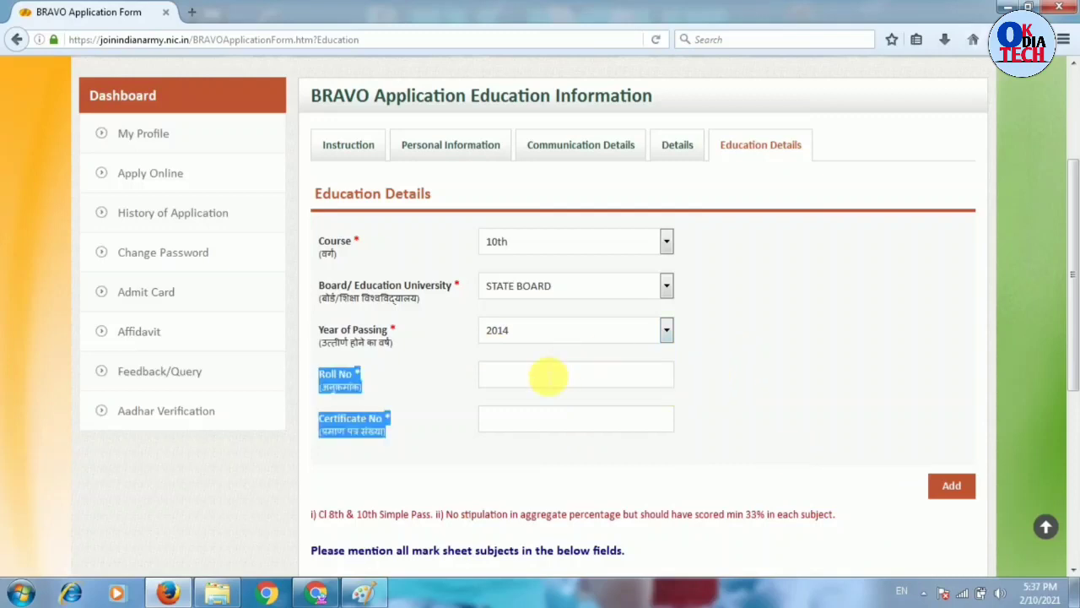
pyautogui.click(690, 356)
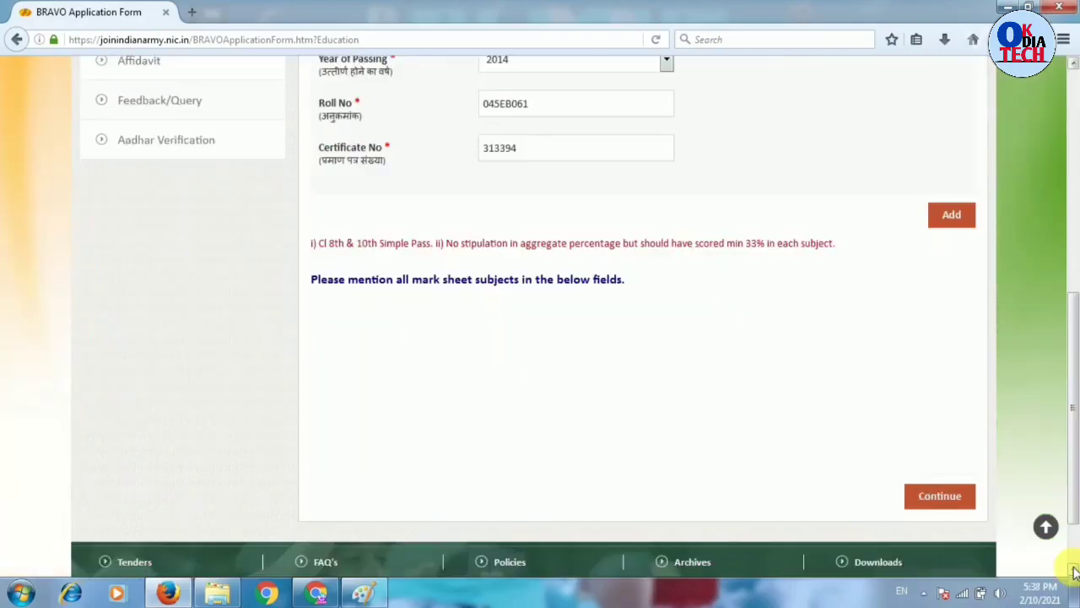
pyautogui.scroll(-1, 1037, 495)
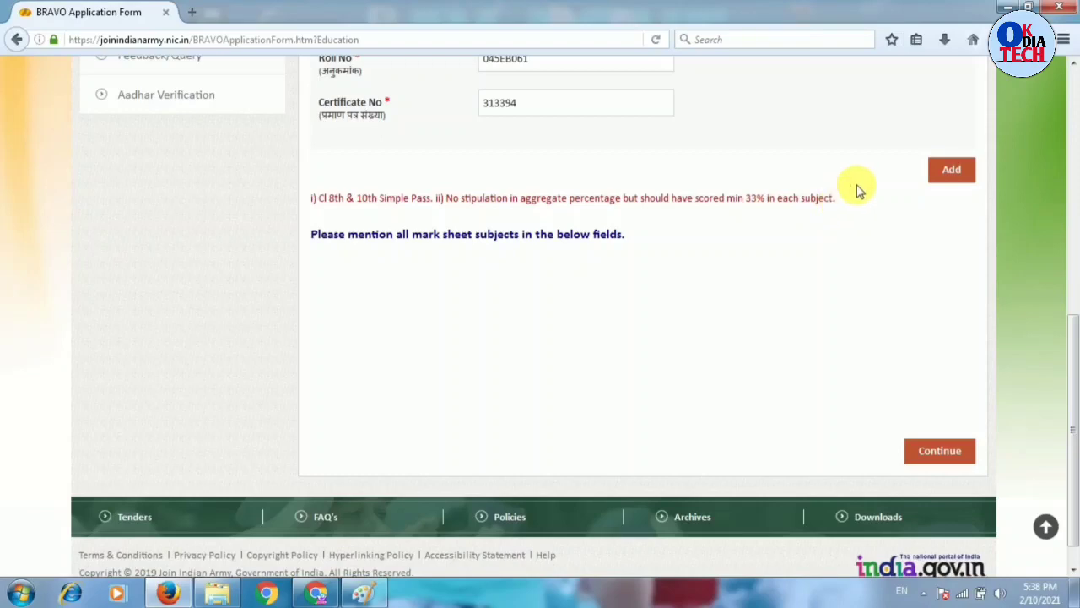
# - Add the 10th education record, then save an English marks row of 49 out of 100
pyautogui.click(944, 181)
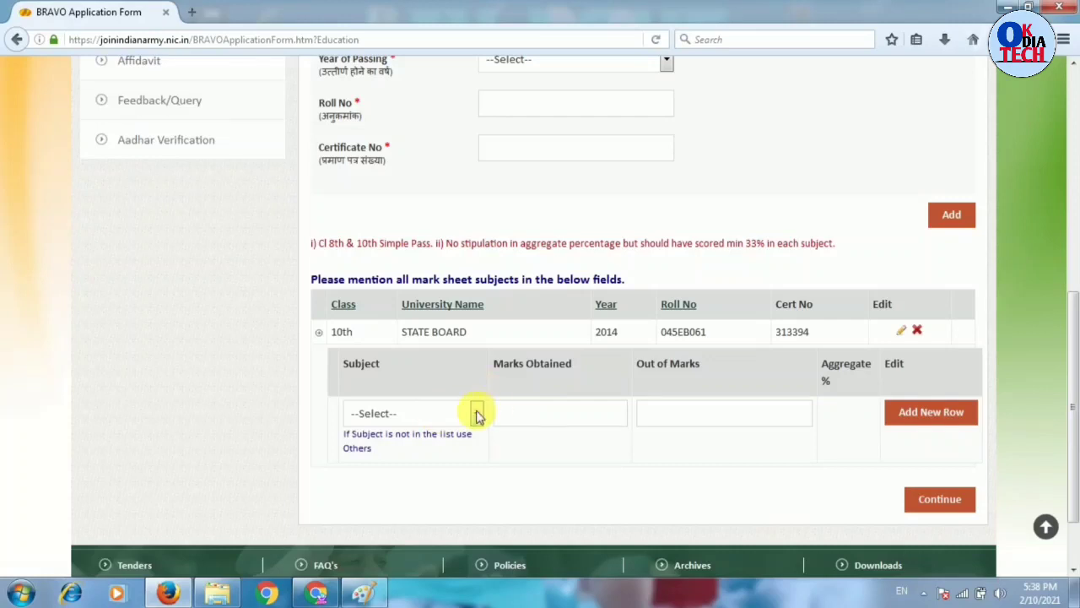
pyautogui.click(477, 413)
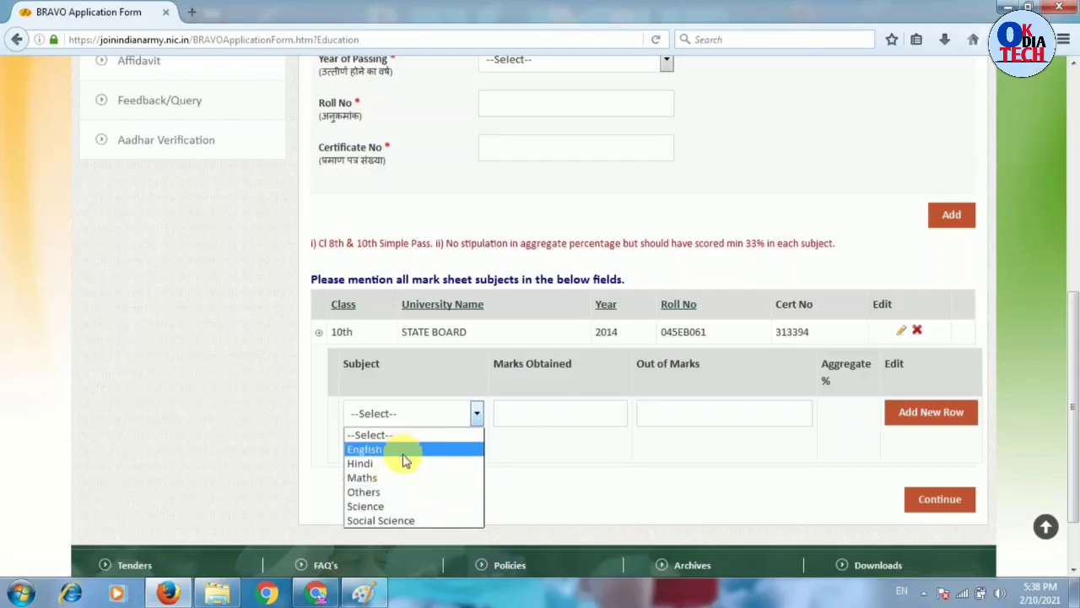
pyautogui.click(403, 452)
pyautogui.click(549, 429)
pyautogui.write('49')
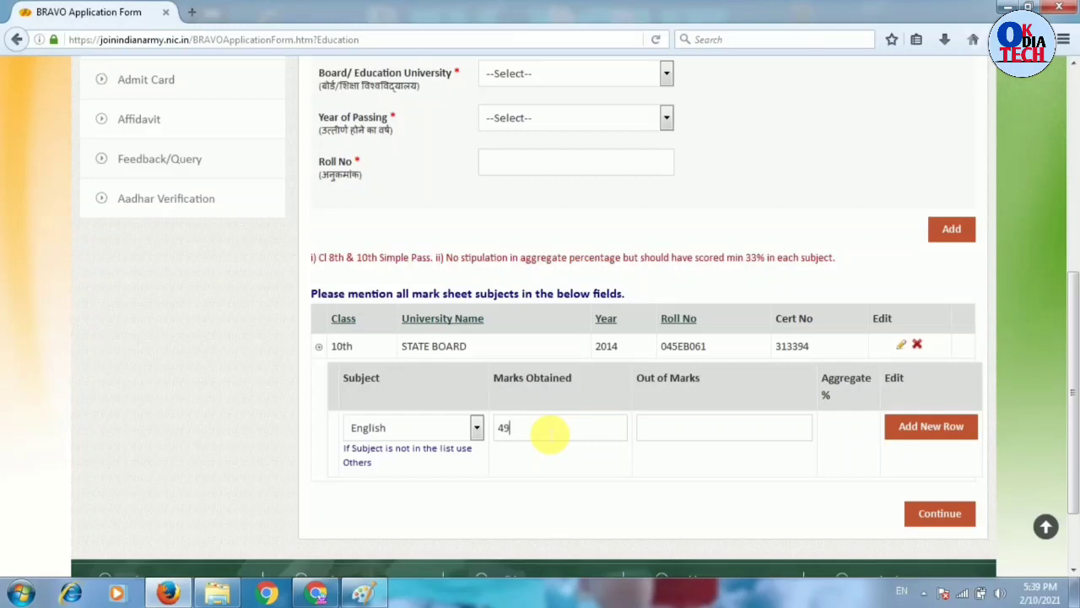
pyautogui.click(665, 434)
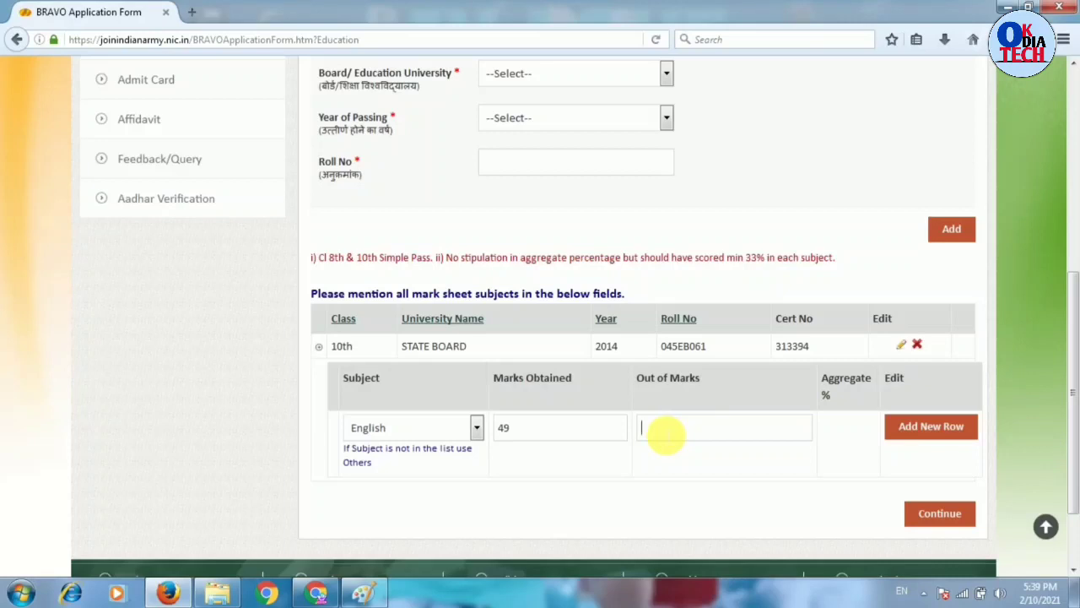
pyautogui.write('100')
pyautogui.click(905, 431)
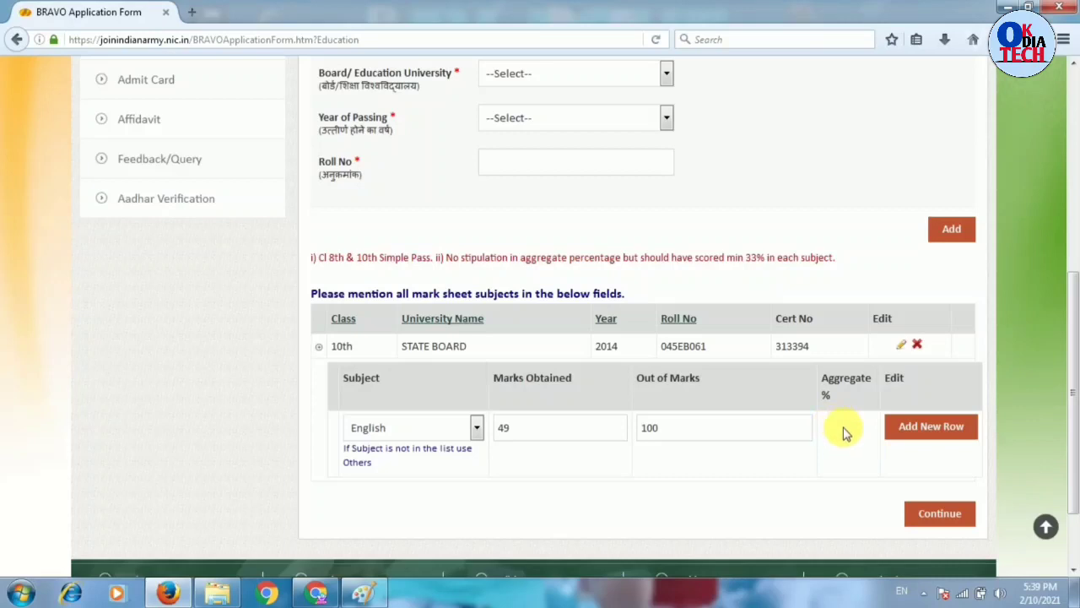
pyautogui.scroll(1, 914, 432)
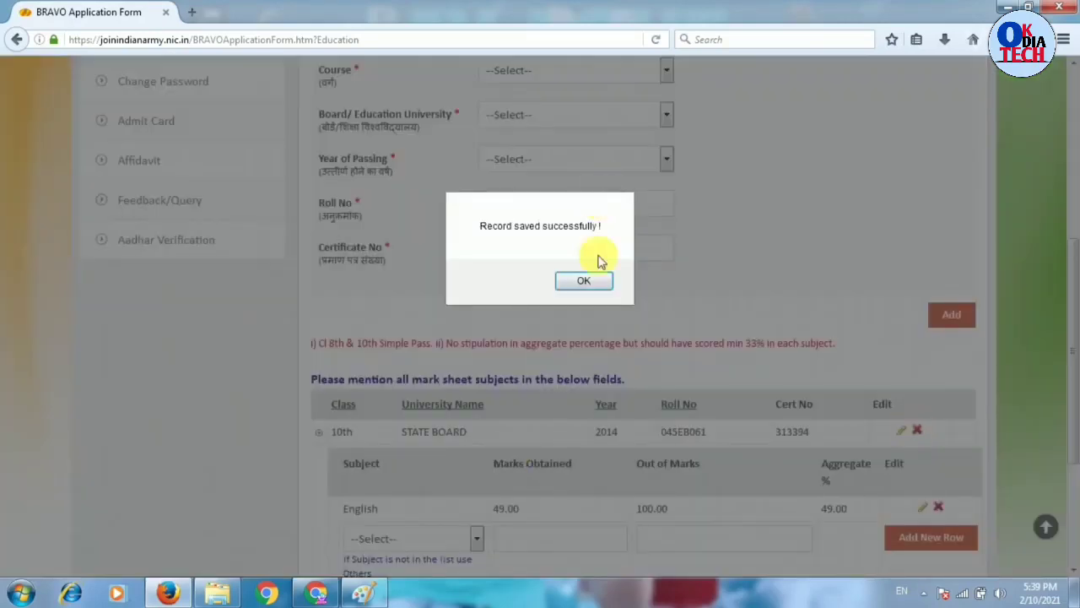
pyautogui.click(583, 284)
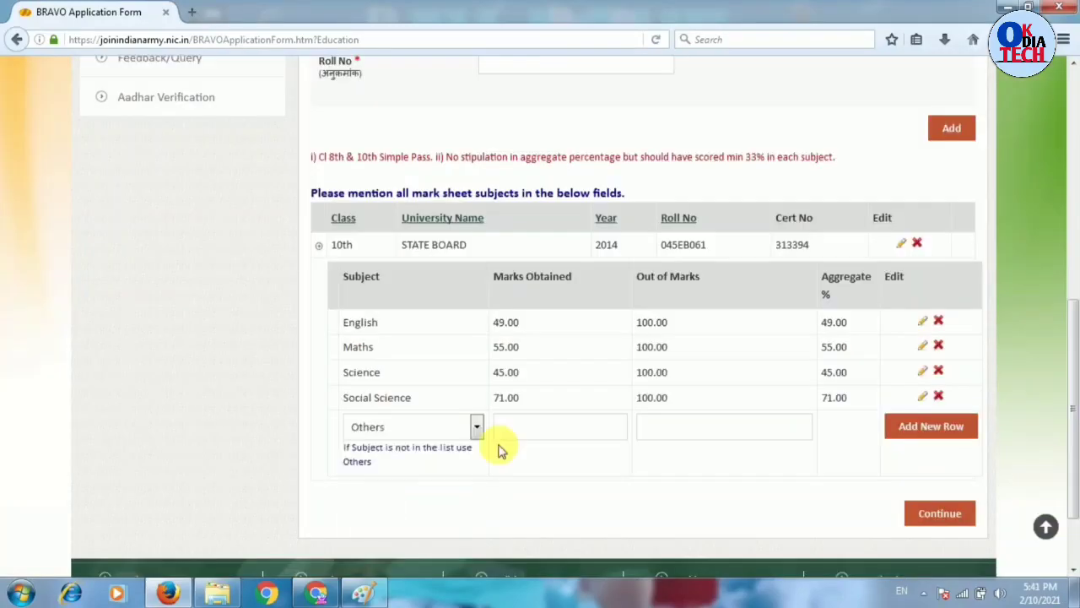
# - Enter ORIYA as the custom subject name under Others
pyautogui.scroll(3, 533, 456)
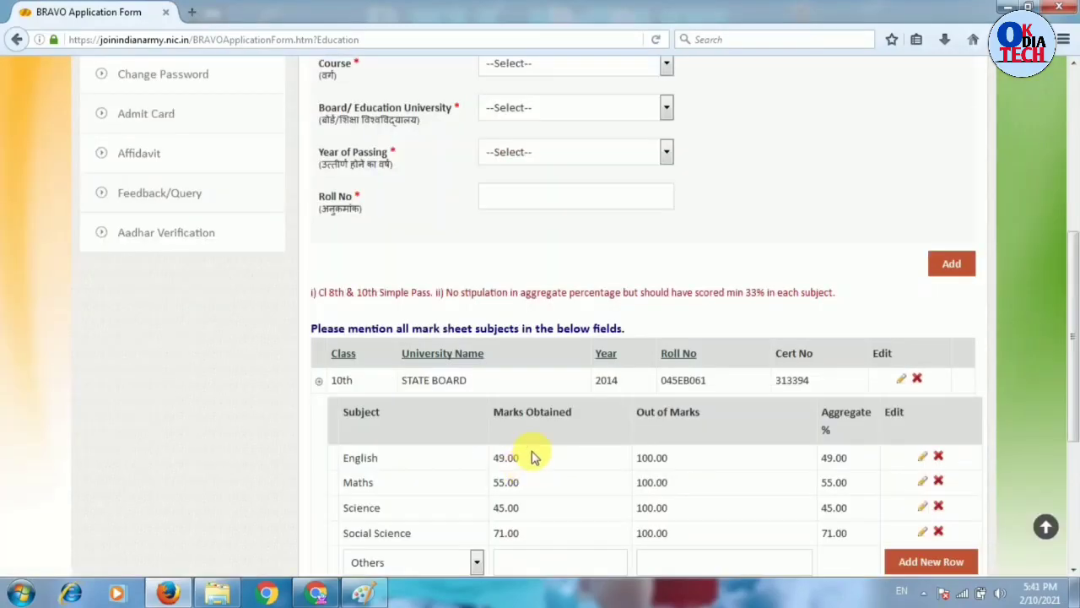
pyautogui.click(1072, 574)
pyautogui.click(1072, 574)
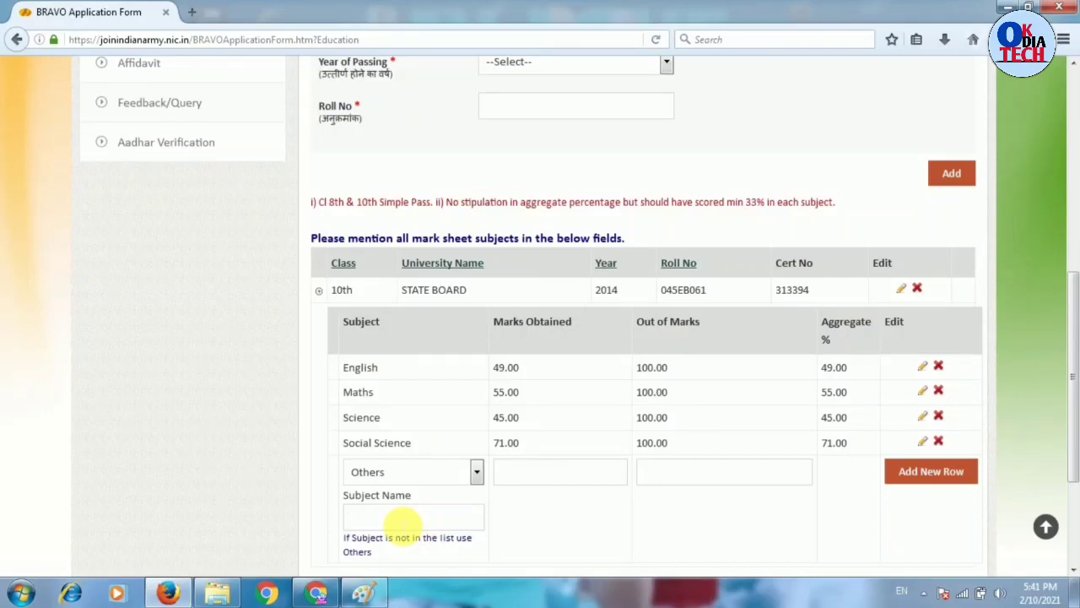
pyautogui.click(403, 521)
pyautogui.write('ORIYA')
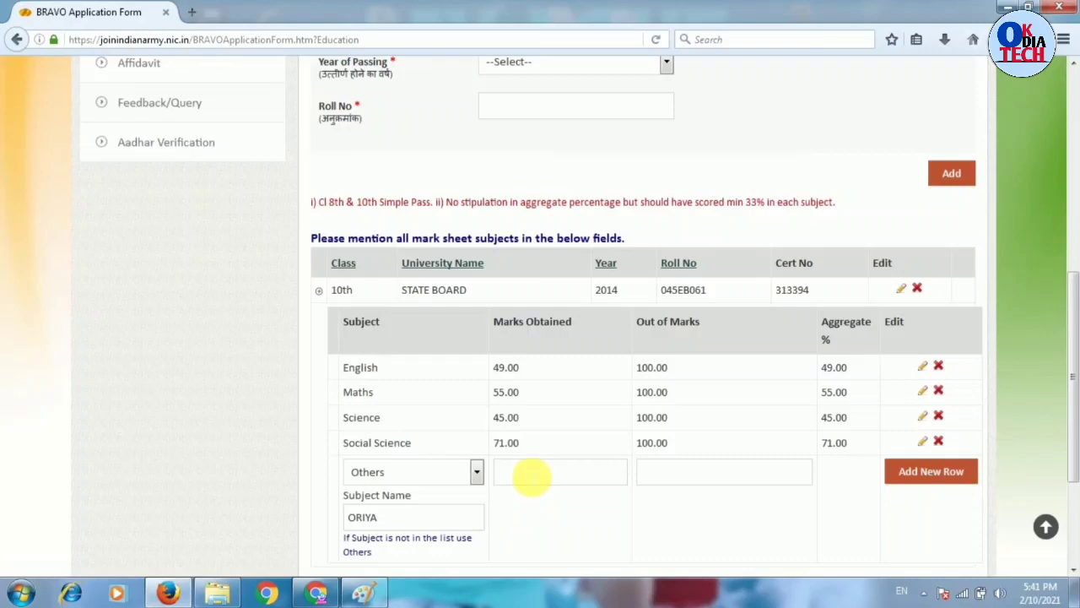
# - Give ORIYA 55 marks out of 100 and continue to the application summary
pyautogui.write('55')
pyautogui.click(679, 487)
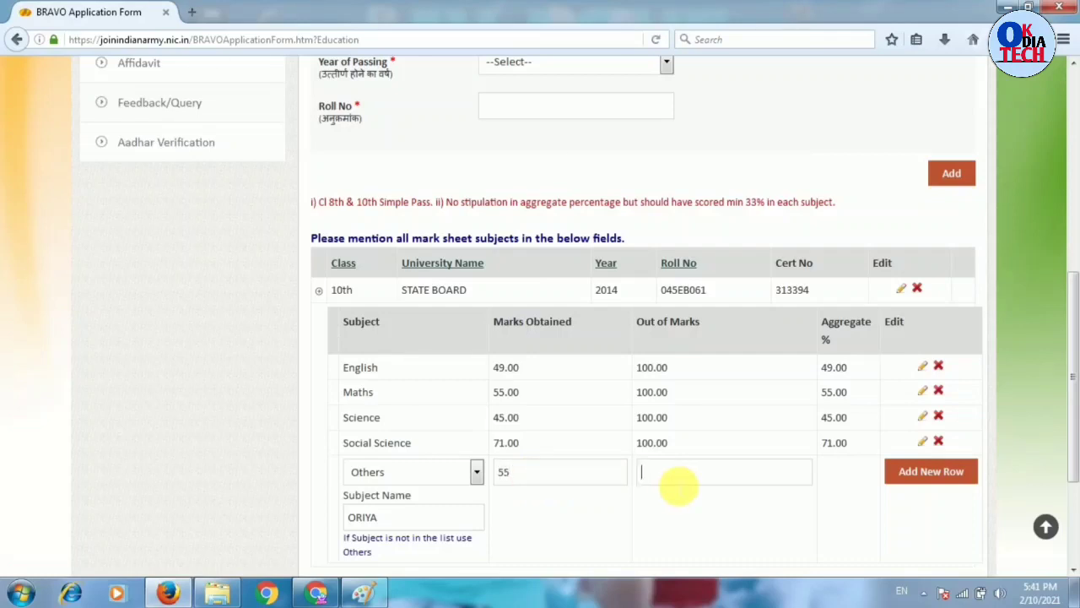
pyautogui.write('10')
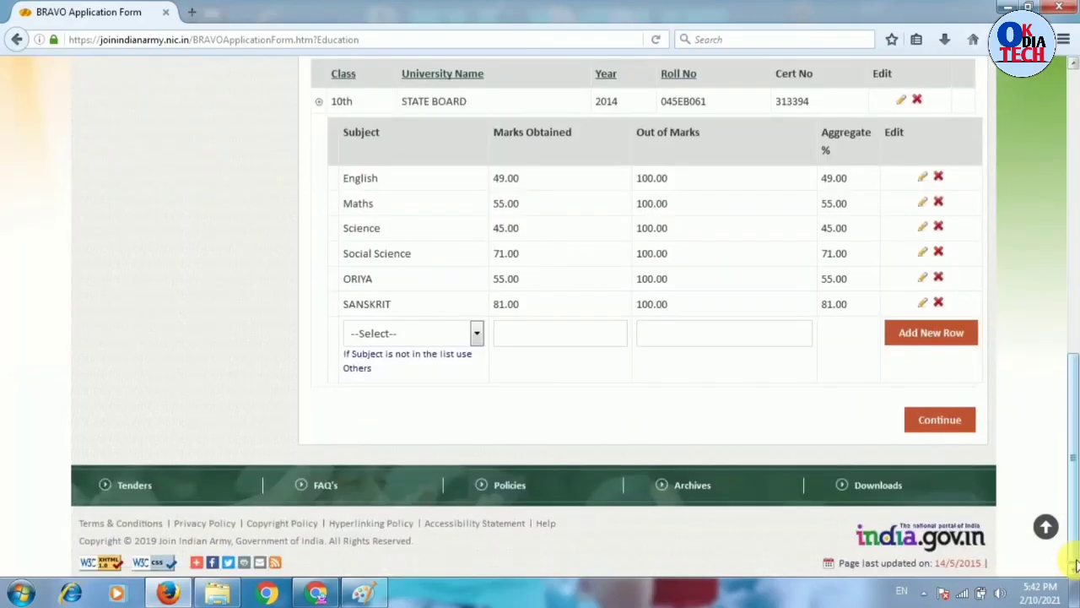
pyautogui.click(940, 420)
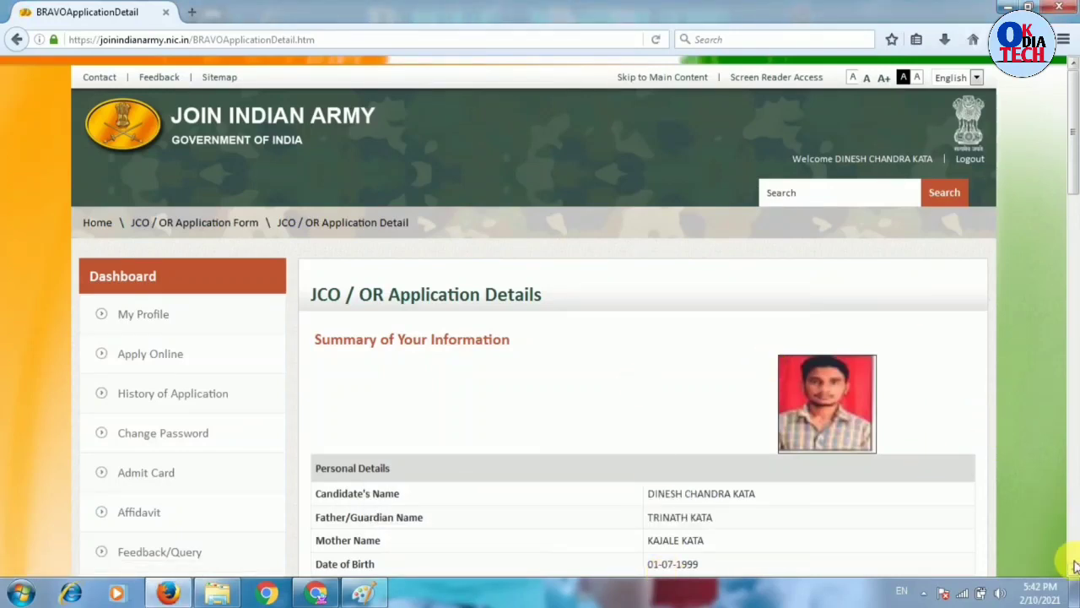
# - Review the JCO / OR Application Details summary down to the bottom and submit it
pyautogui.scroll(-4, 1075, 573)
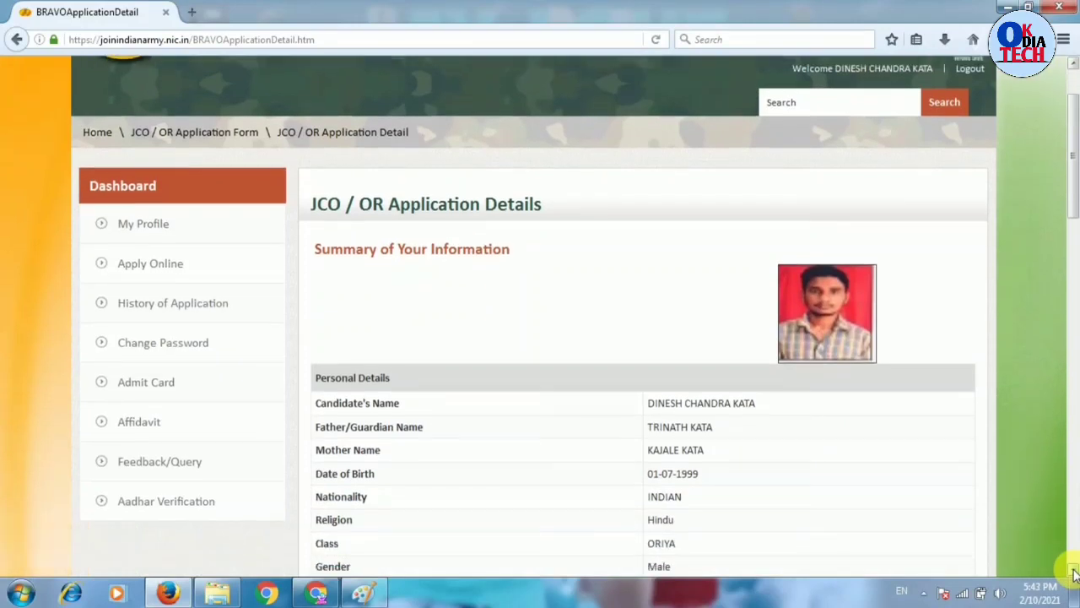
pyautogui.scroll(-6, 1075, 574)
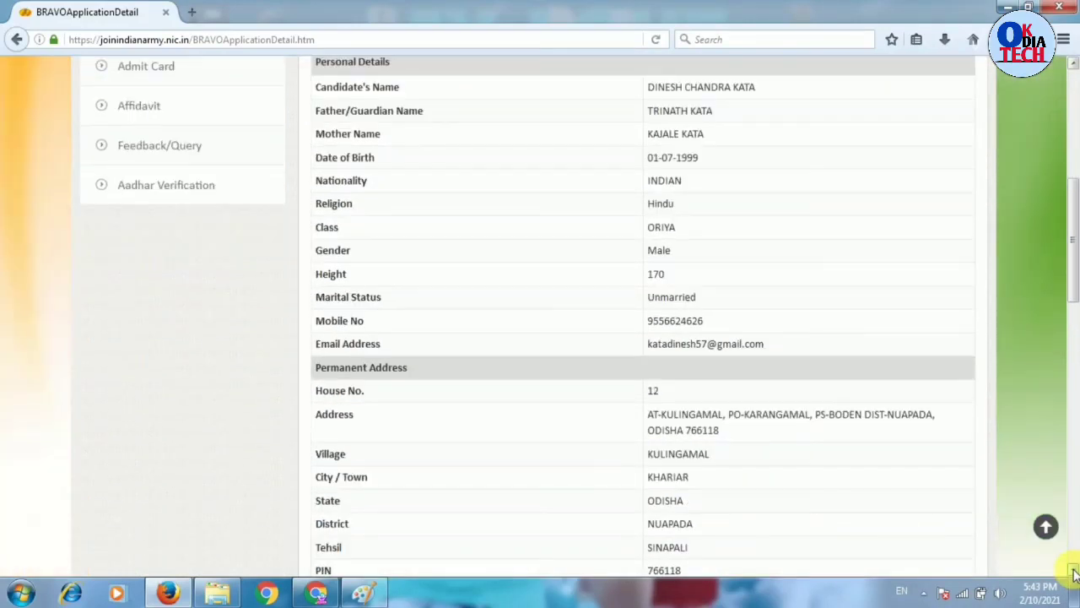
pyautogui.scroll(-7, 1075, 574)
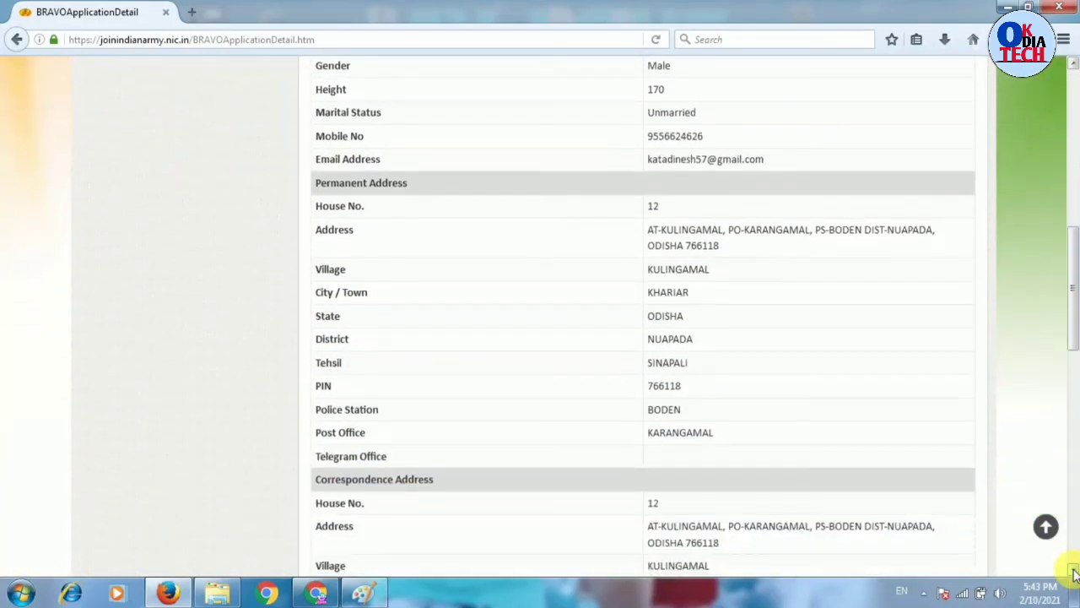
pyautogui.scroll(-5, 1075, 574)
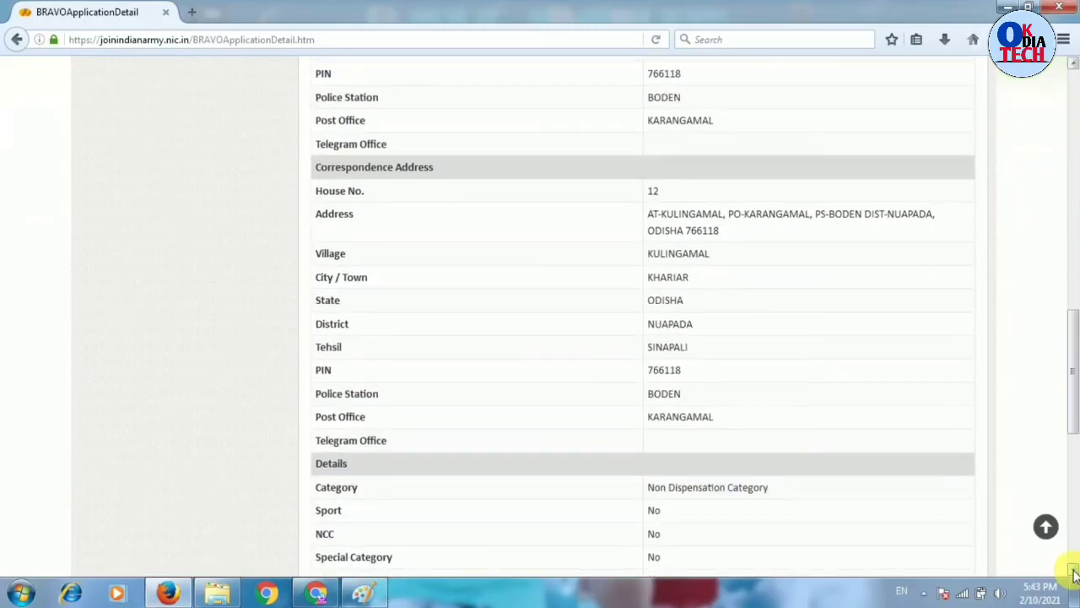
pyautogui.scroll(-2, 1075, 574)
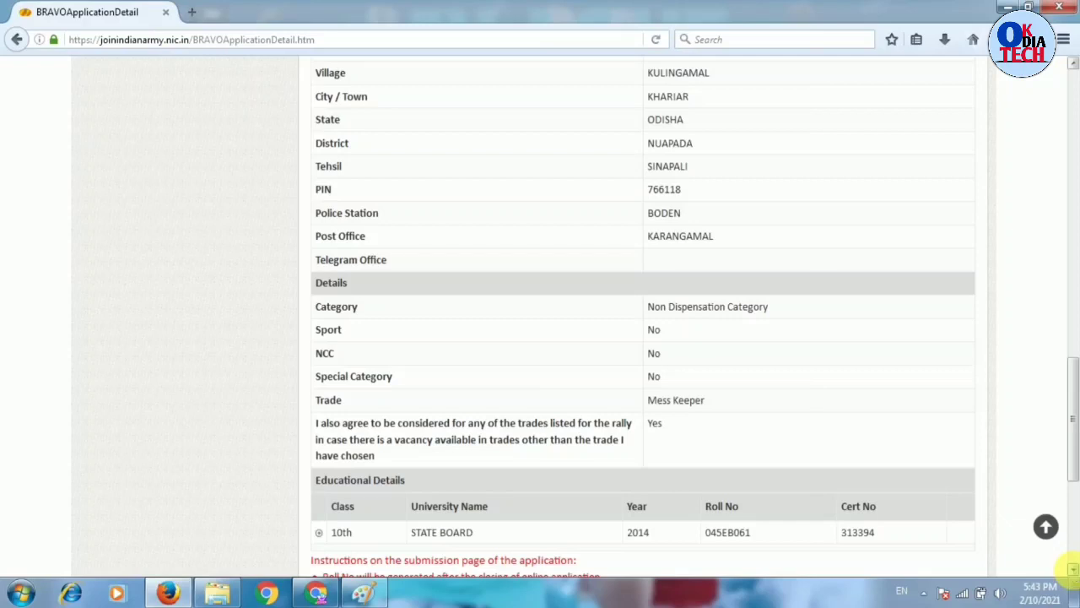
pyautogui.scroll(-1, 1075, 574)
pyautogui.scroll(-1, 1075, 573)
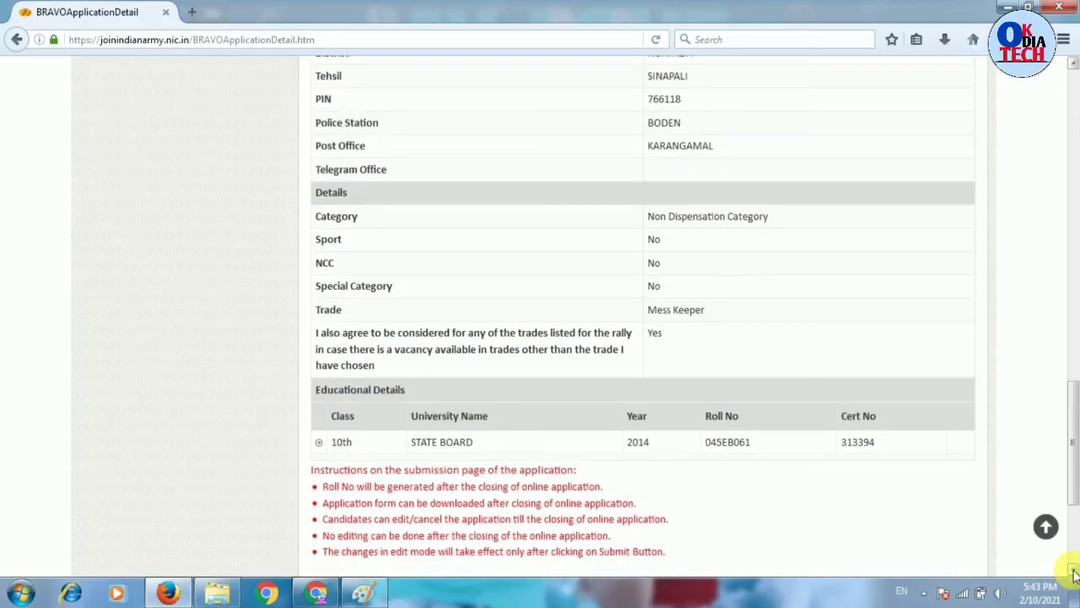
pyautogui.scroll(-2, 1075, 574)
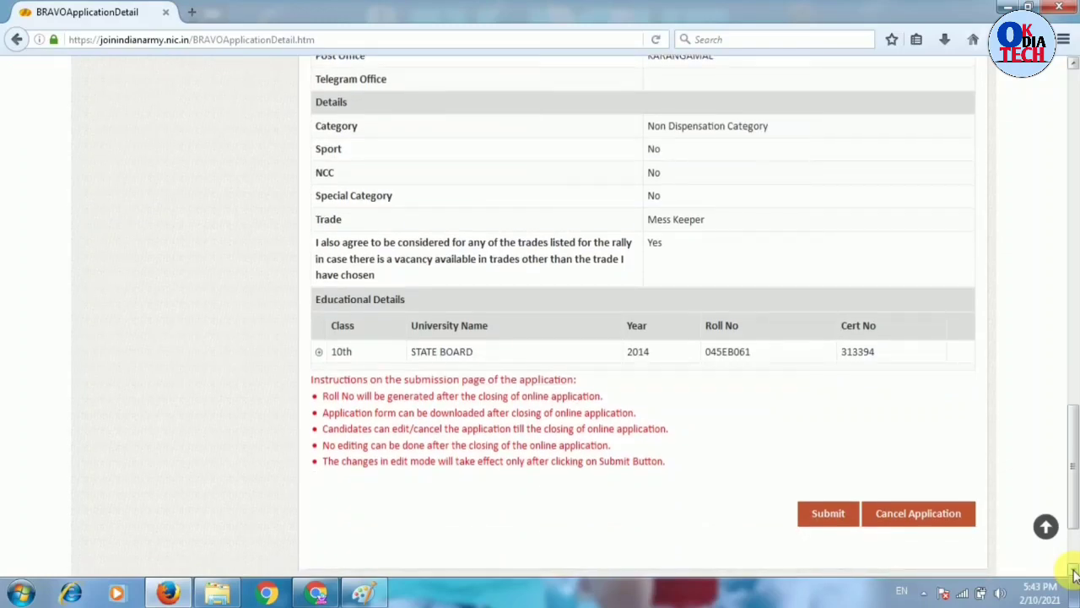
pyautogui.scroll(-2, 1075, 574)
pyautogui.click(827, 467)
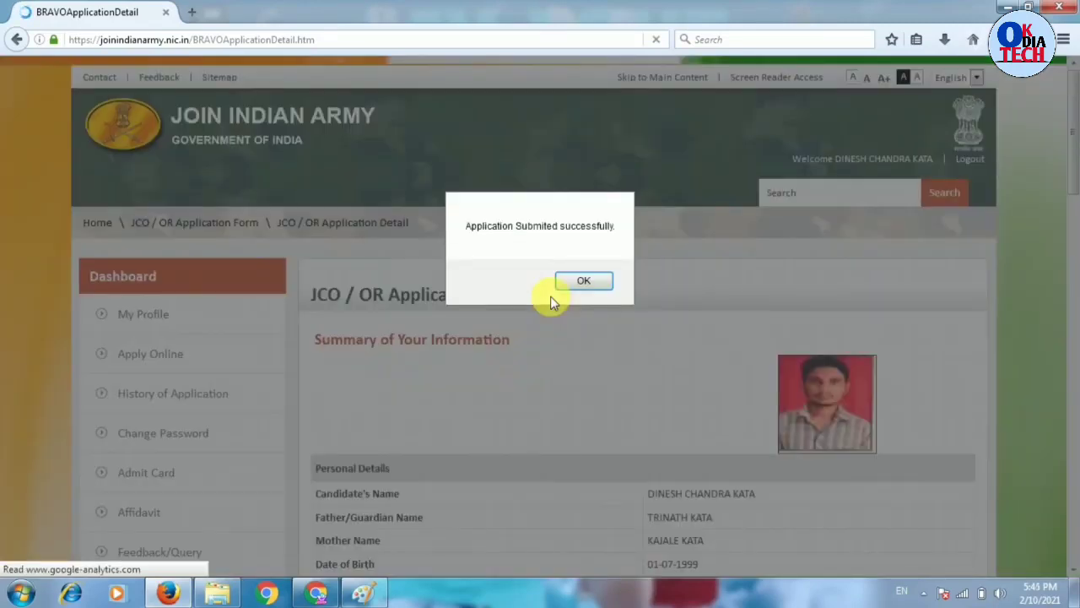
# - Dismiss the submission success alert, review the summary to the bottom, then return to the top
pyautogui.click(567, 287)
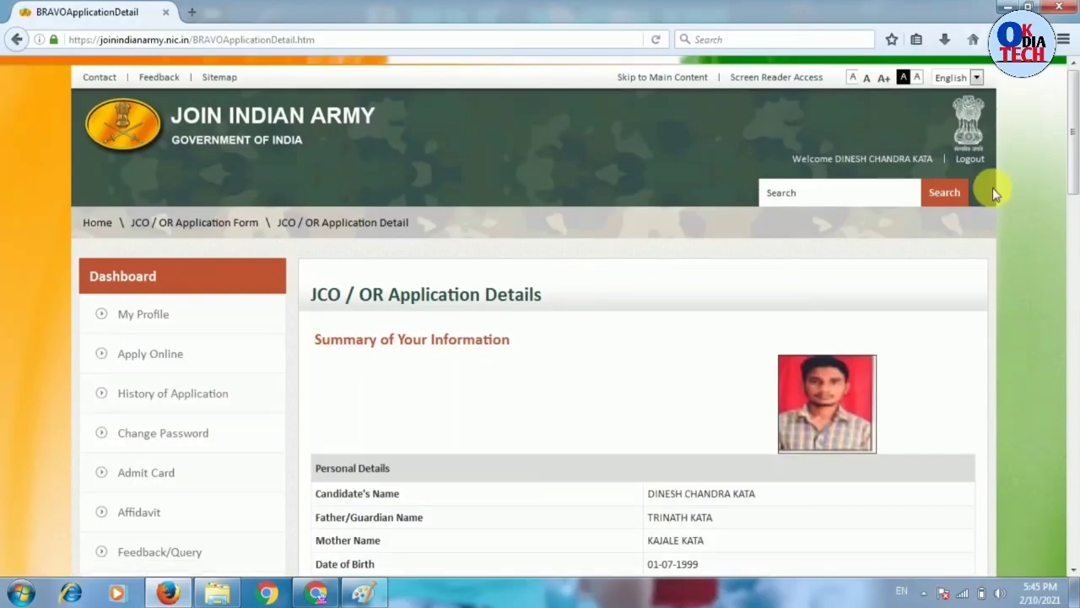
pyautogui.scroll(-1, 1075, 572)
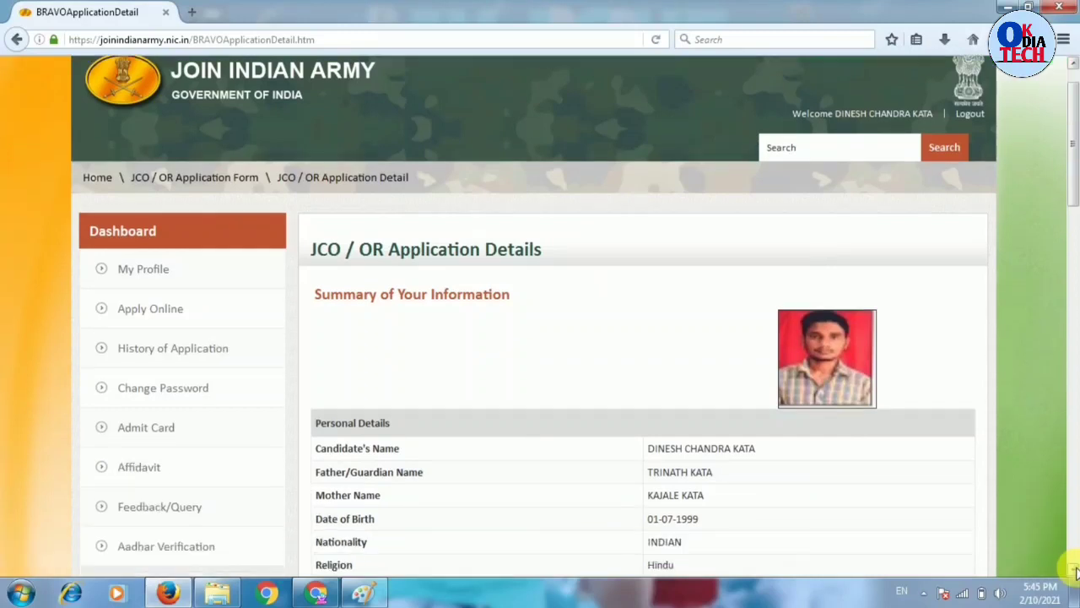
pyautogui.scroll(-1, 1075, 573)
pyautogui.scroll(-5, 1075, 572)
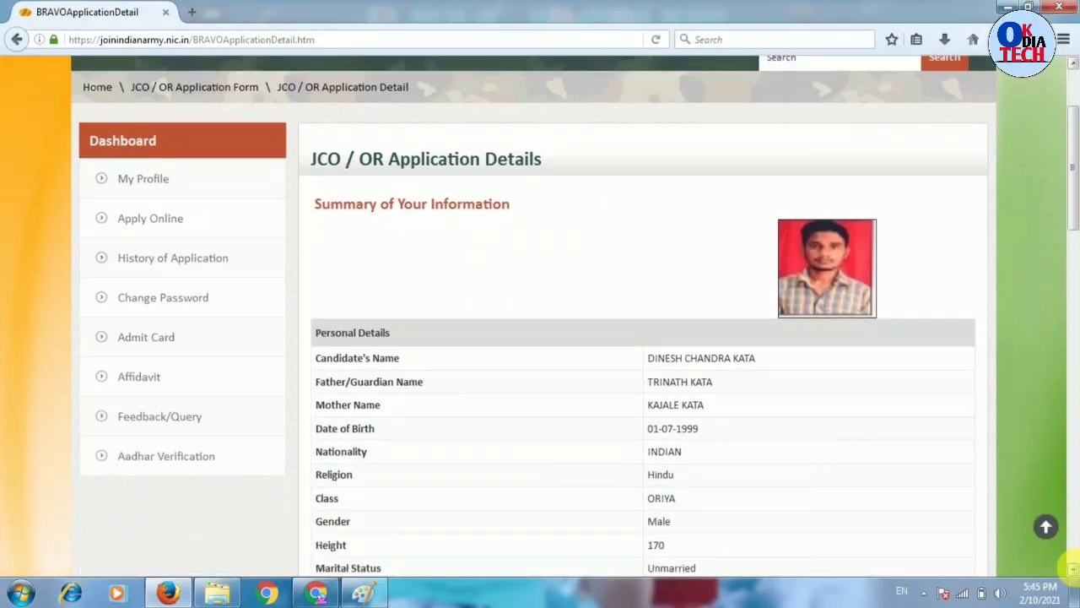
pyautogui.scroll(-12, 1075, 572)
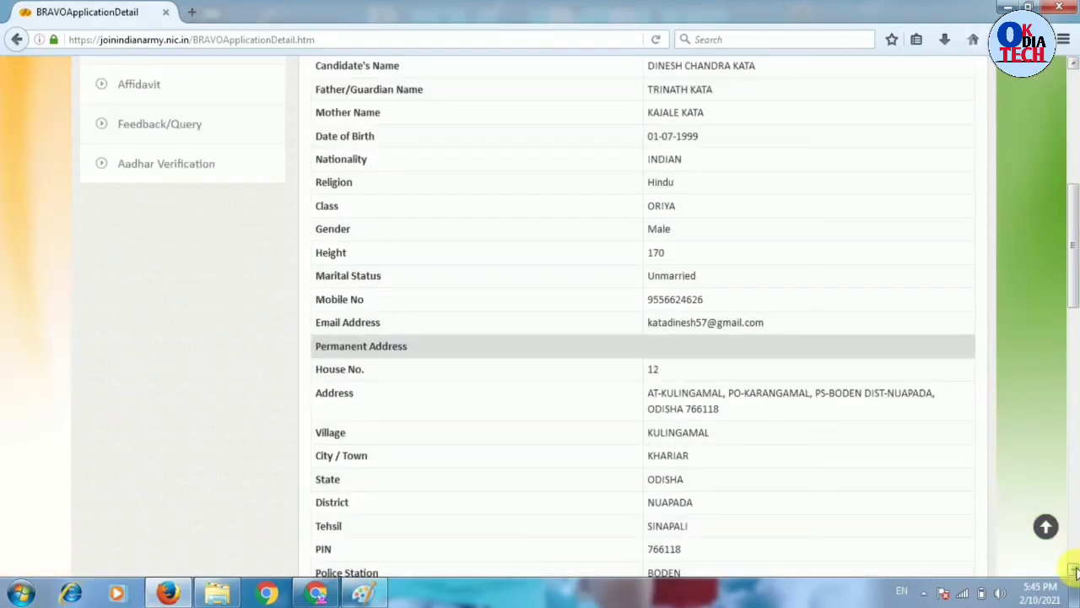
pyautogui.scroll(-10, 1075, 572)
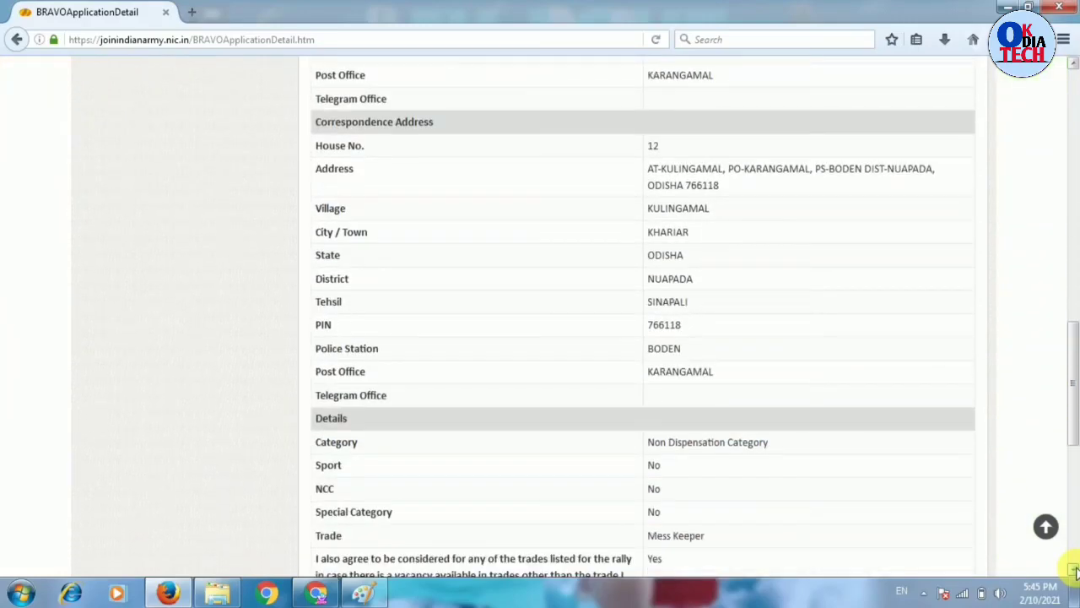
pyautogui.scroll(-3, 1075, 572)
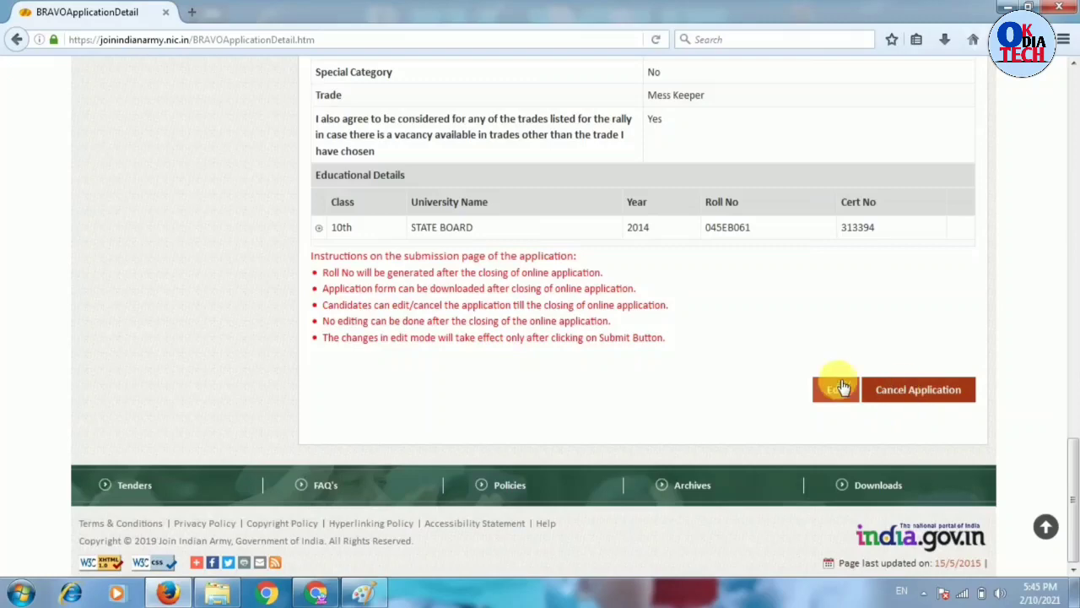
pyautogui.click(1075, 133)
pyautogui.click(1077, 134)
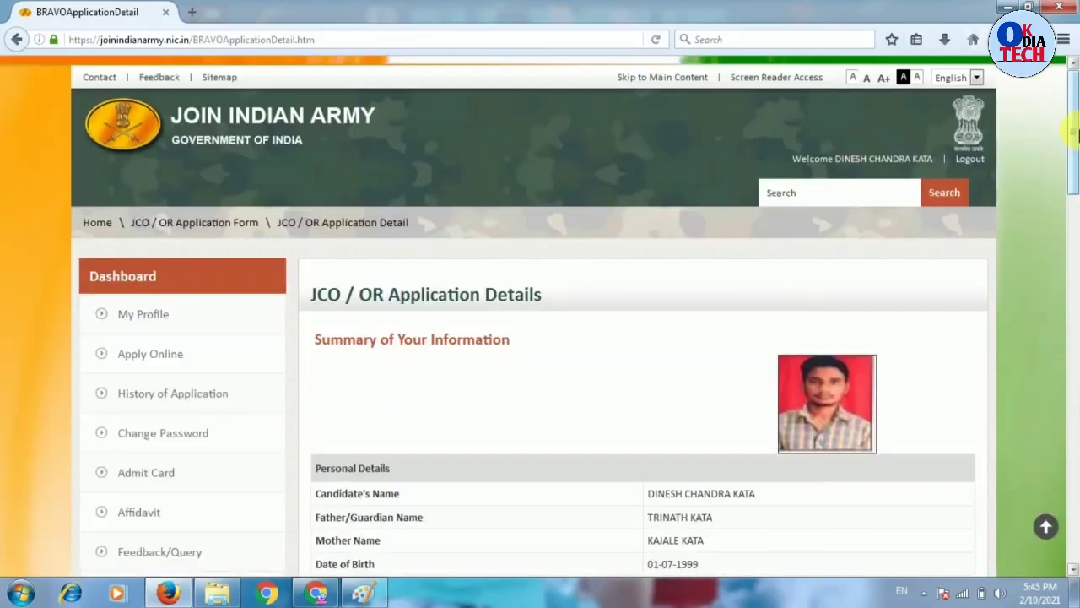